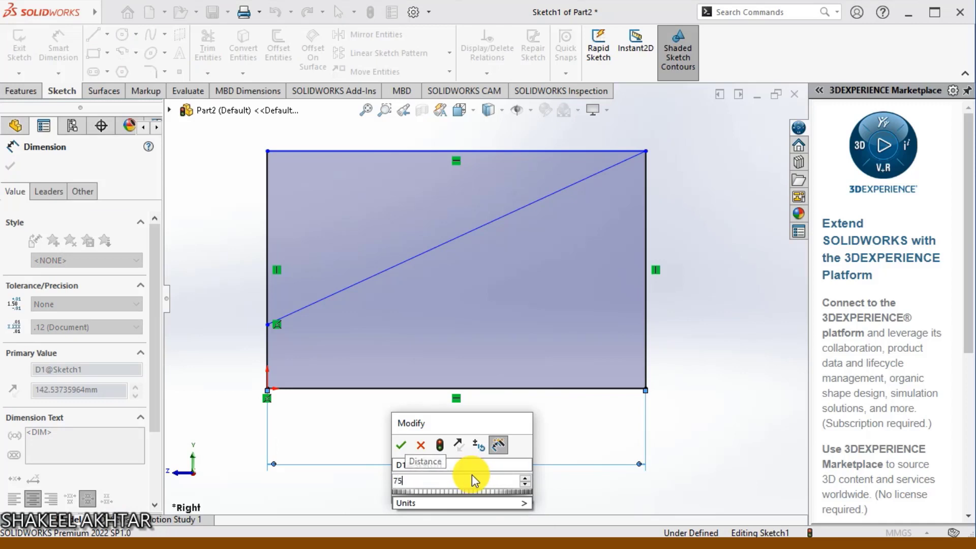
Dimension the sketch rectangle 75 mm wide and 50 mm high
key("Return")
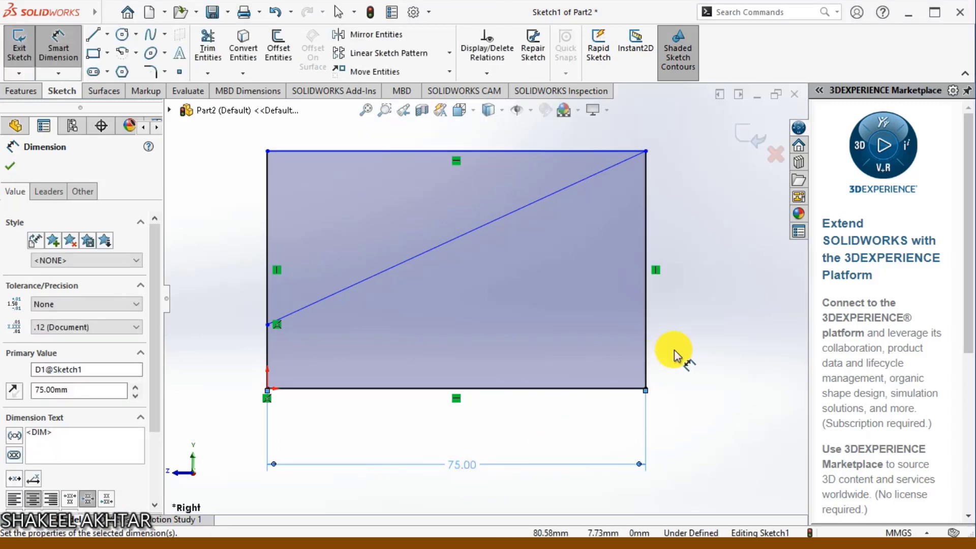
left_click(645, 344)
left_click(713, 344)
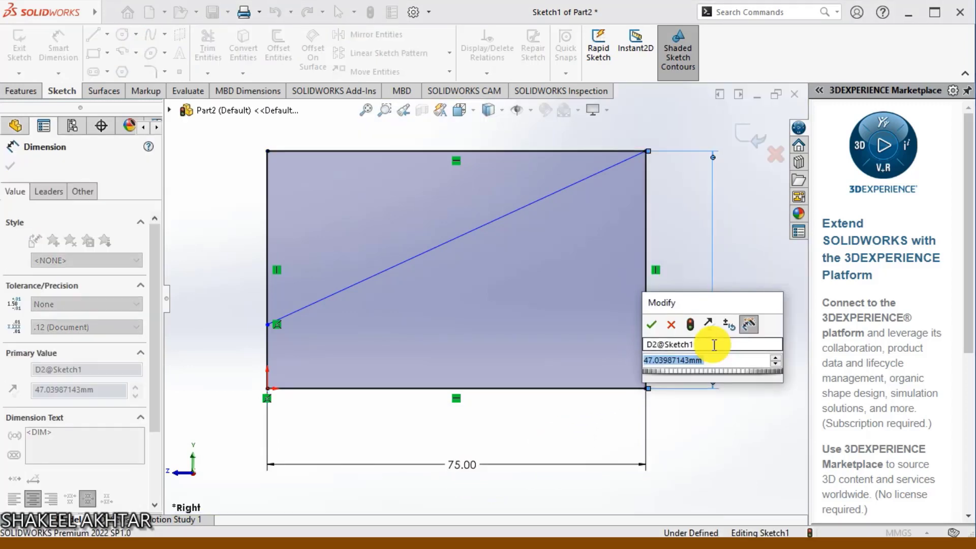
type("50")
key("Return")
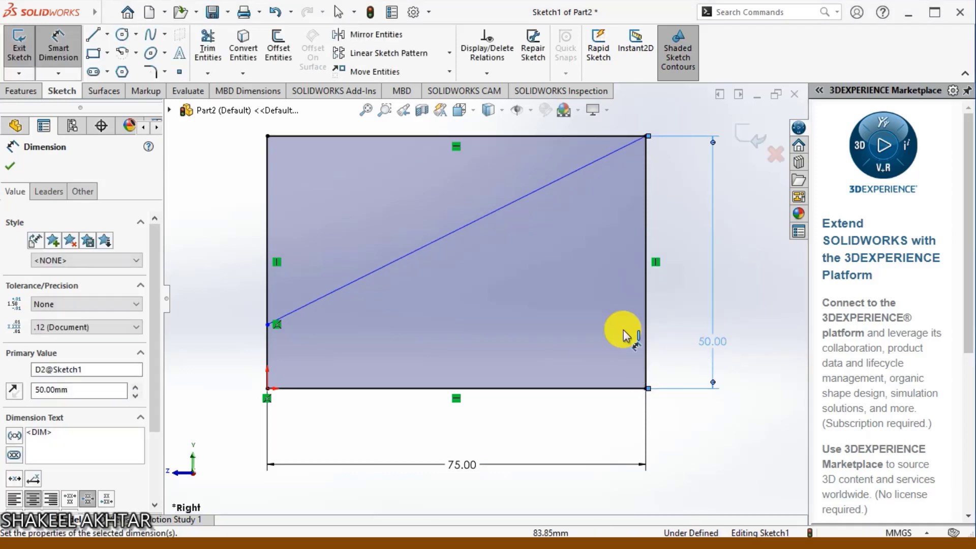
Dimension the diagonal line's lower endpoint 12 mm above the rectangle's corner at the origin
scroll(480, 281, "up", 4)
scroll(367, 327, "down", 2)
left_click(400, 353)
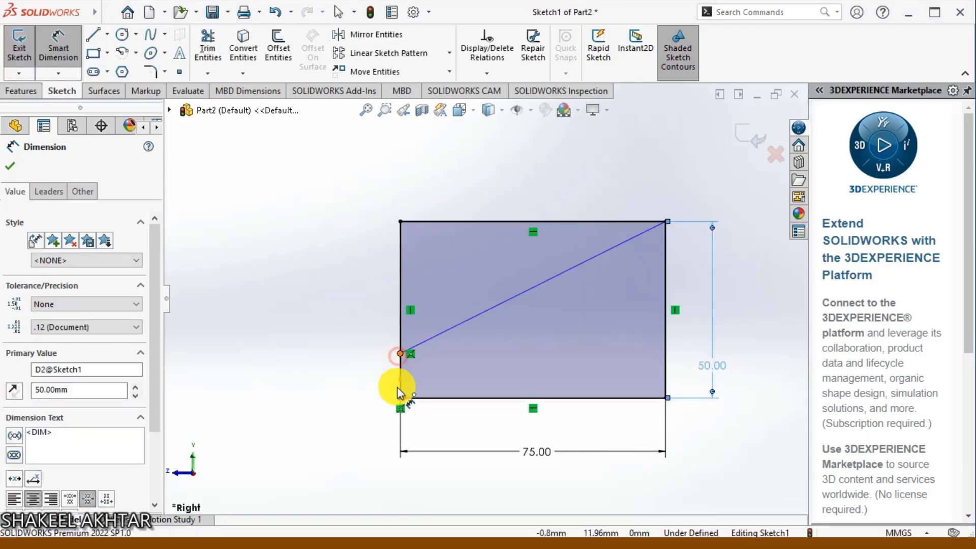
left_click(400, 397)
left_click(330, 396)
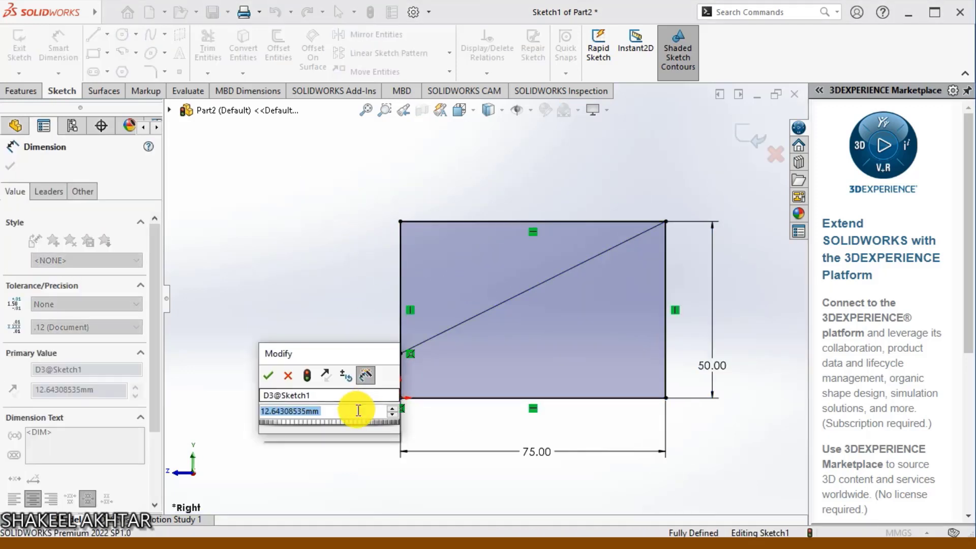
type("10")
key("Return")
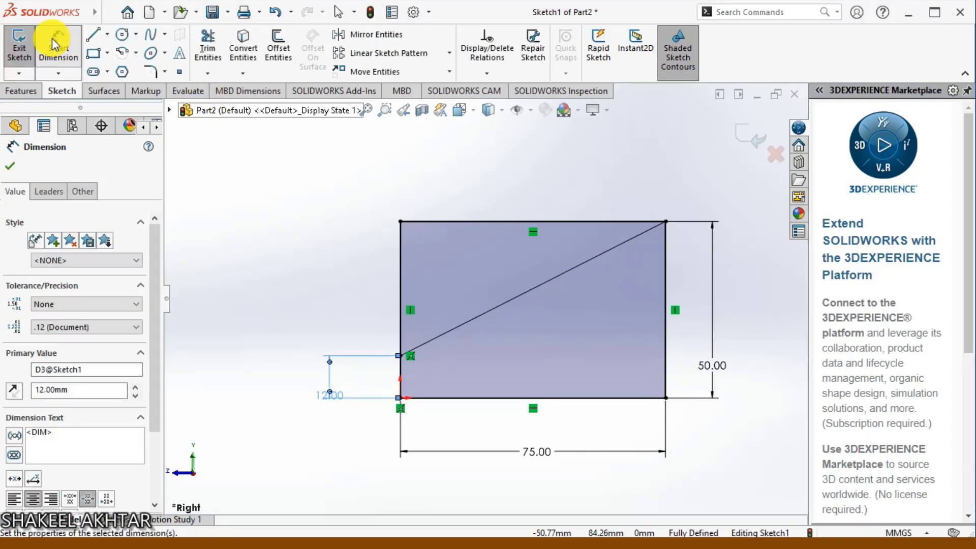
Power trim the rectangle's upper edge and the vertical segment above the diagonal, leaving a closed wedge profile
left_click(207, 45)
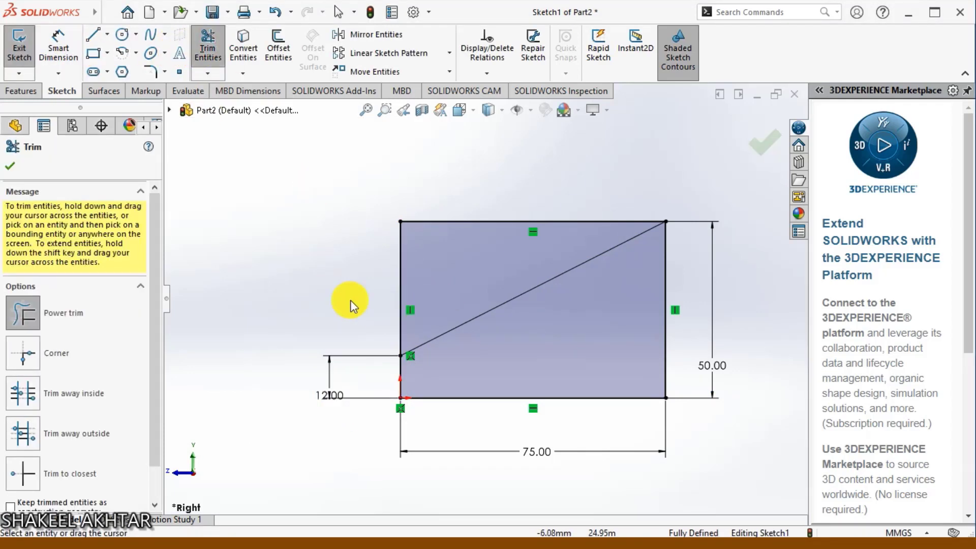
mouse_move(383, 292)
left_mouse_down()
mouse_move(522, 203)
mouse_move(437, 211)
left_mouse_up()
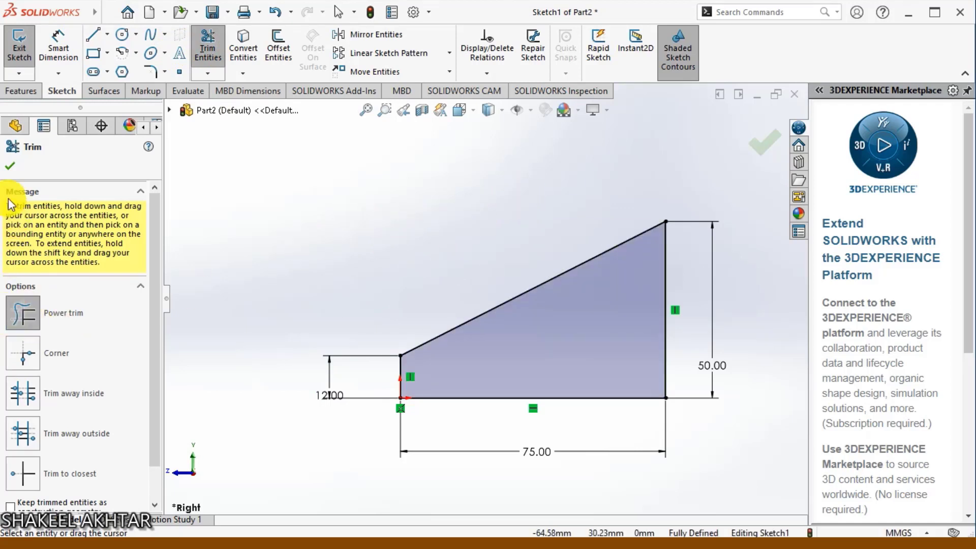
left_click(11, 170)
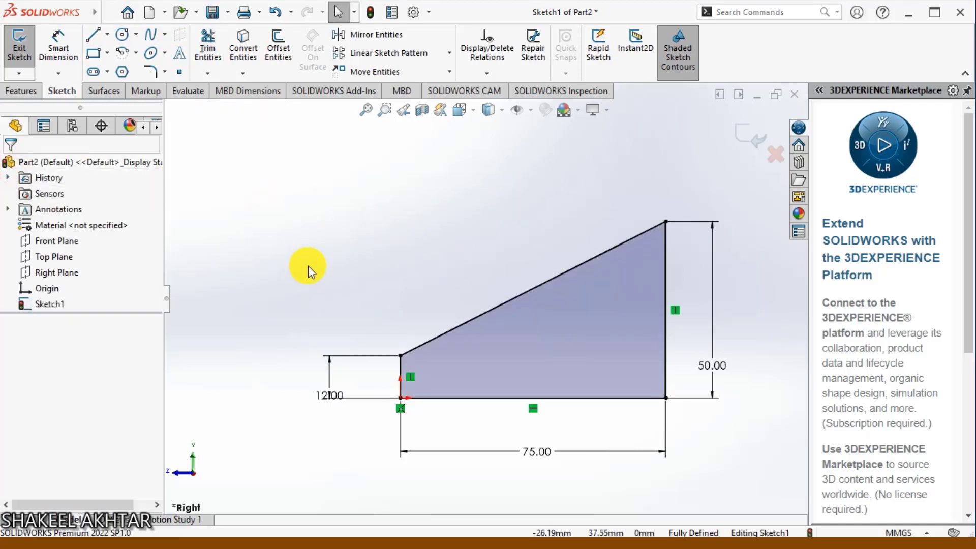
Extrude the wedge profile as a boss 63 mm deep with the Mid Plane end condition
left_click(21, 91)
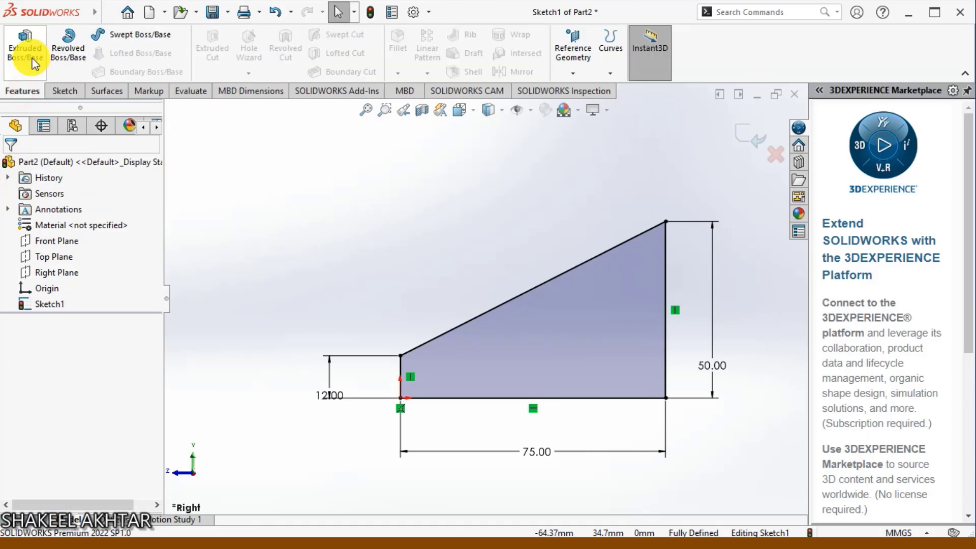
left_click(26, 49)
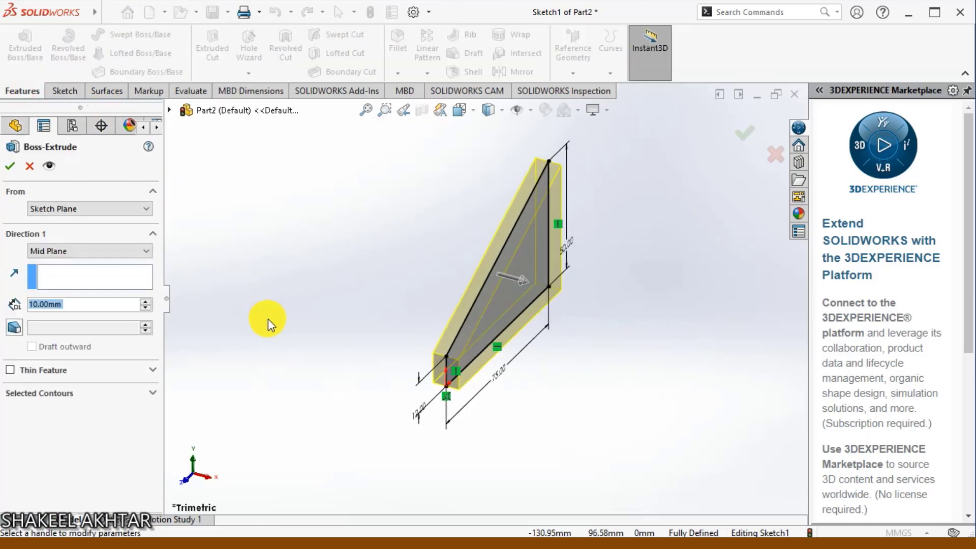
type("63")
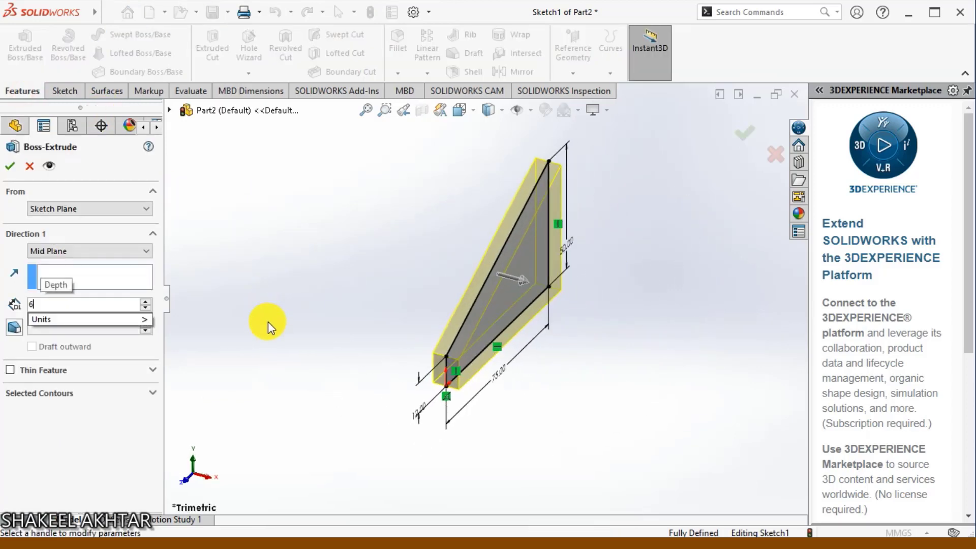
key("Return")
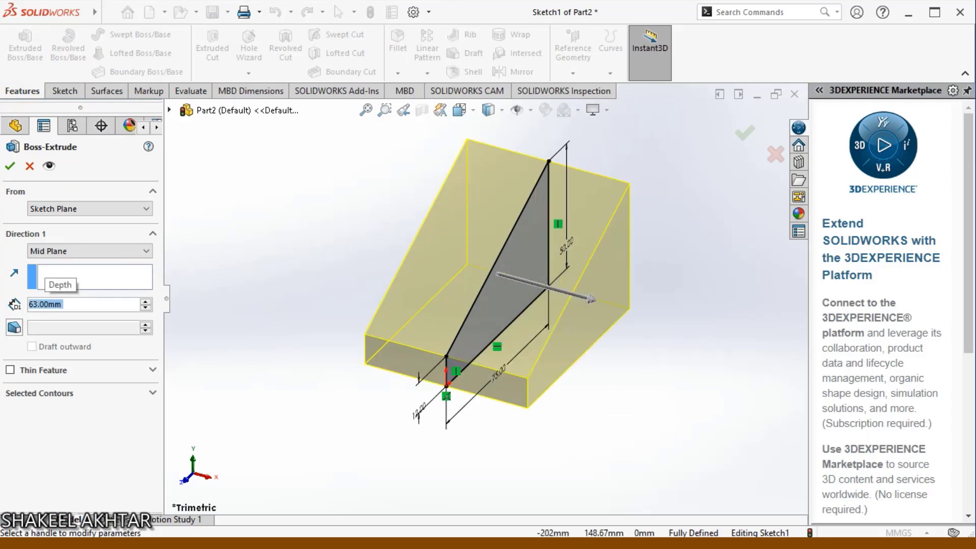
left_click(9, 166)
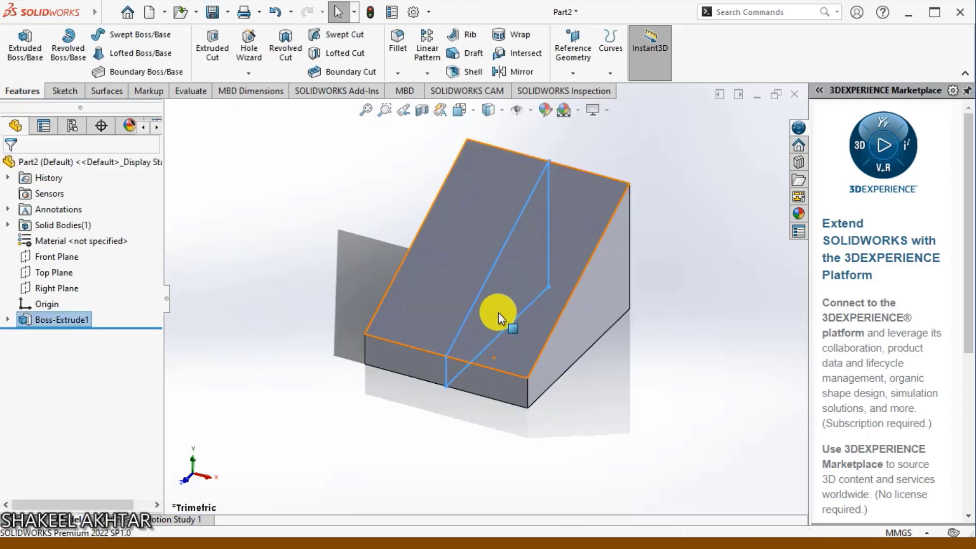
Start a new sketch on the wedge's tall vertical back face, viewed normal to it
middle_click_drag(490, 323, 549, 340)
left_click(574, 316)
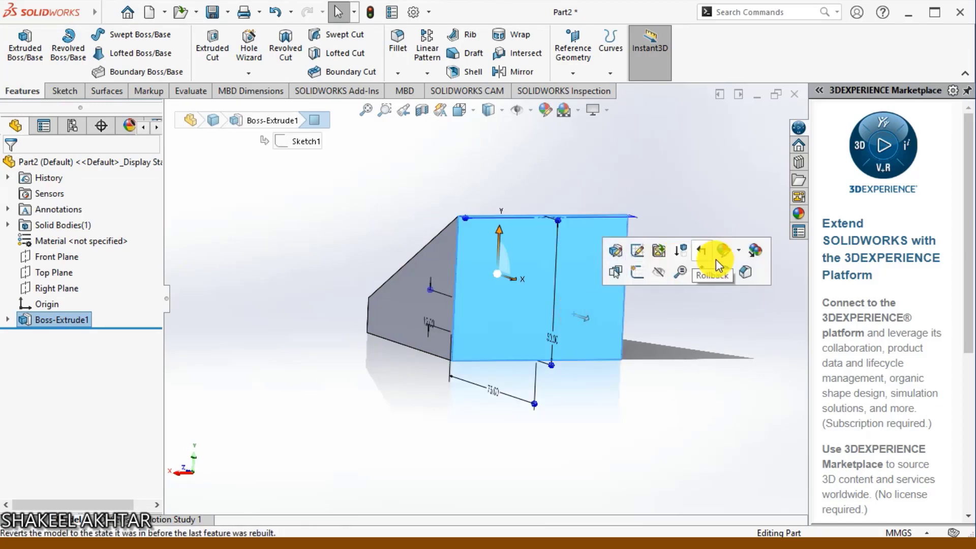
left_click(701, 270)
right_click(577, 272)
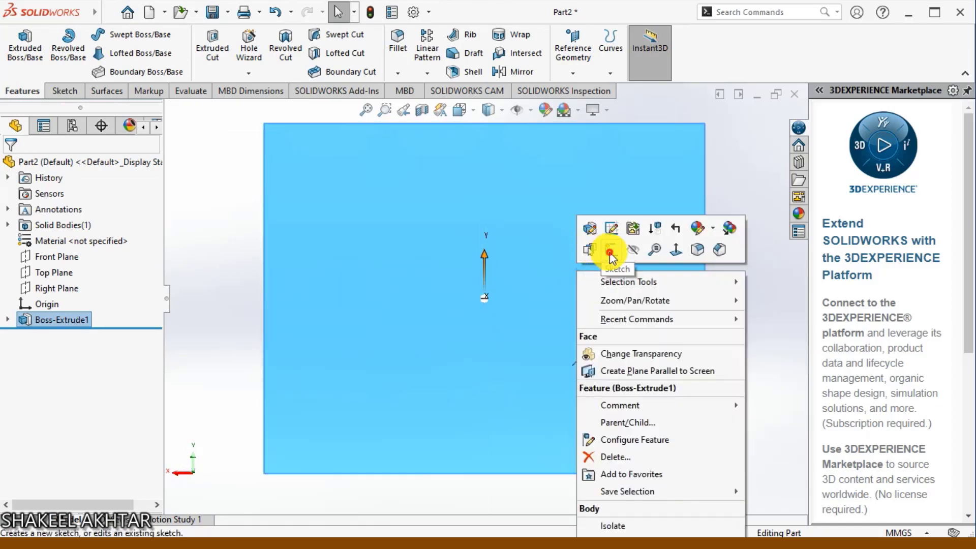
left_click(590, 249)
scroll(473, 219, "down", 2)
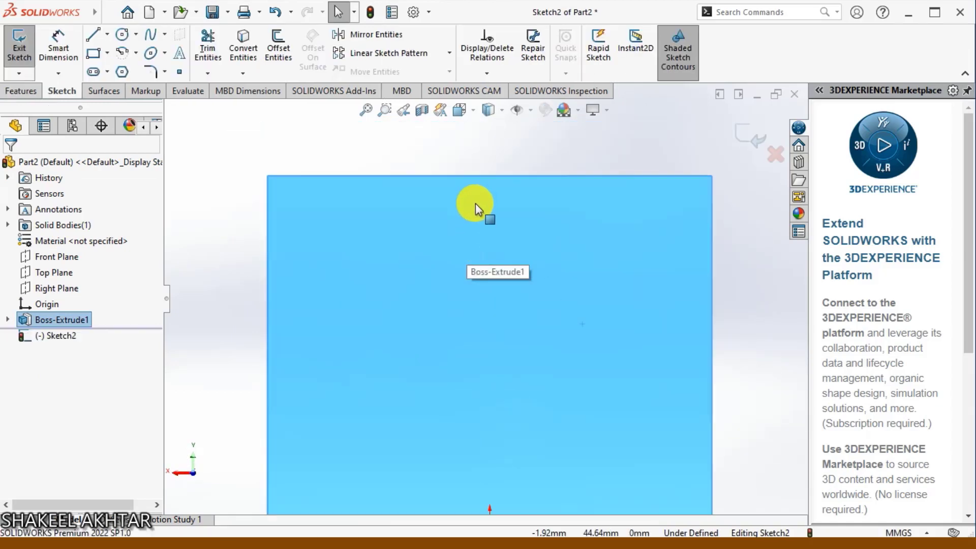
Sketch a center rectangle about 20.7 mm wide, centered on the midpoint of the back face's upper edge
left_click(108, 52)
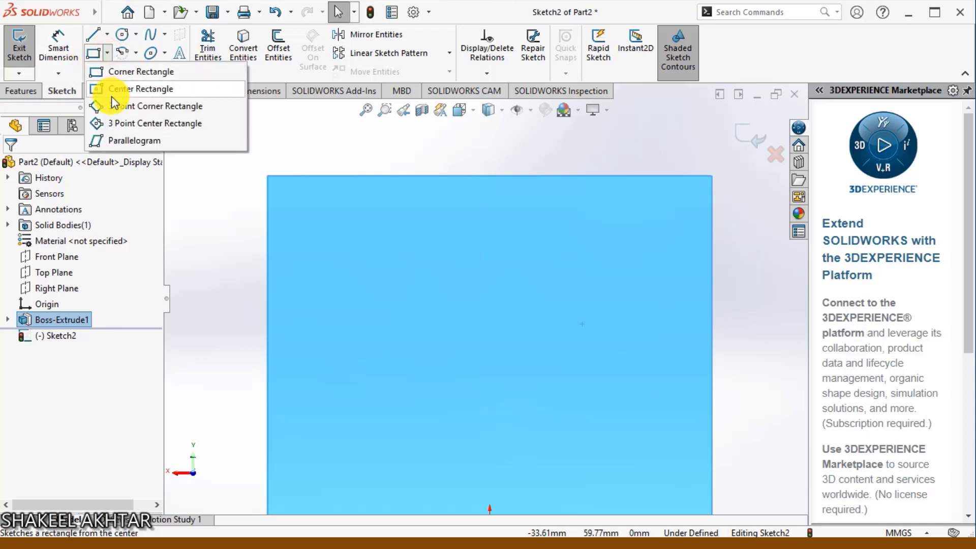
left_click(113, 88)
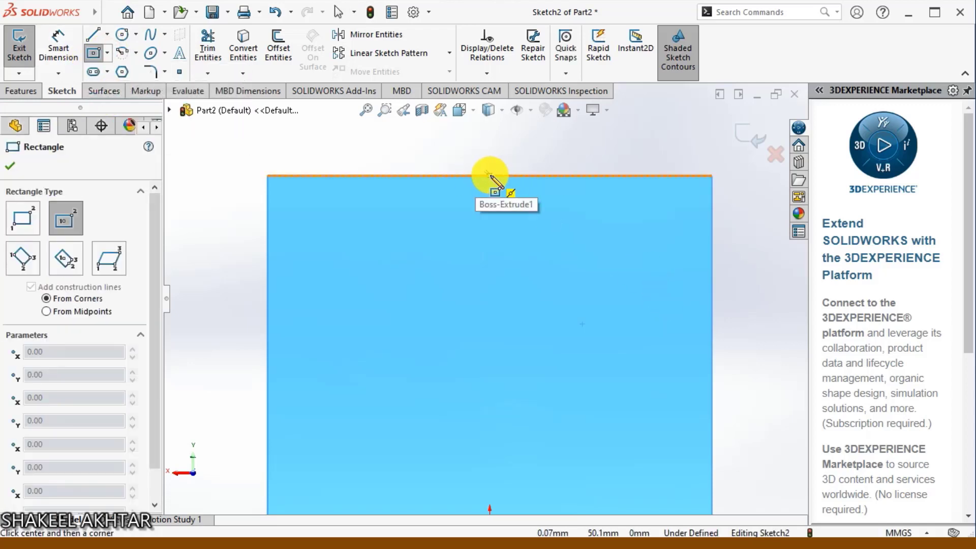
left_click(489, 176)
left_click(562, 236)
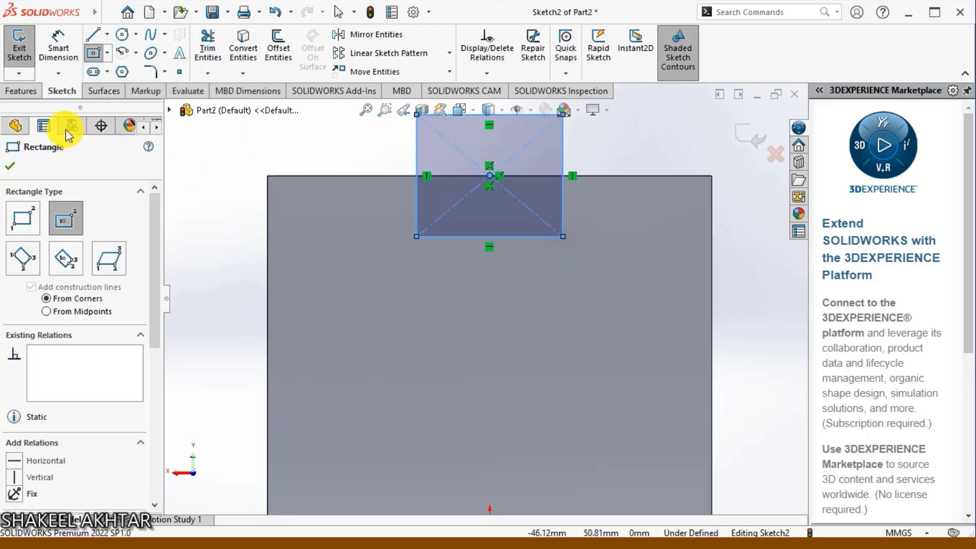
Dimension the rectangle's lower edge 12 mm below the upper edge of the back face
left_click(53, 51)
left_click(377, 178)
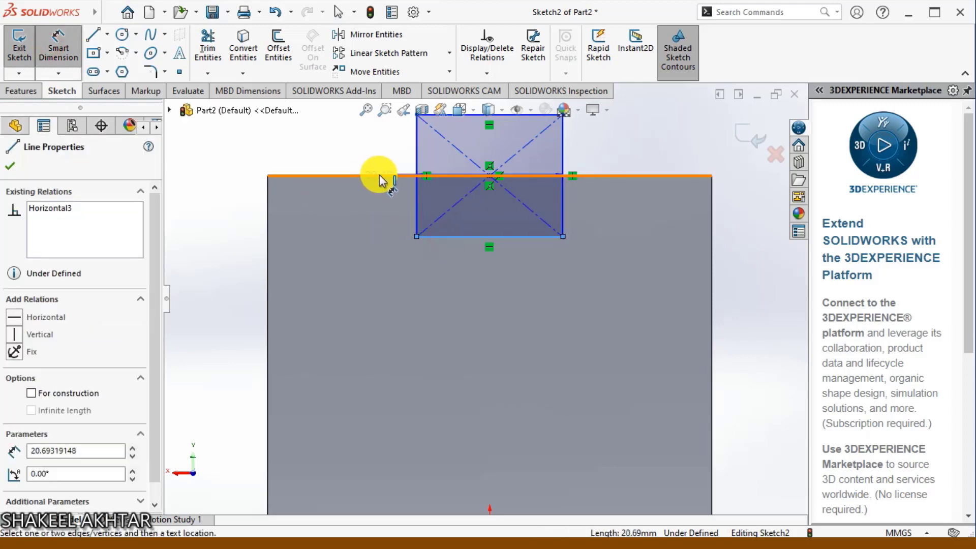
left_click(416, 236)
left_click(215, 266)
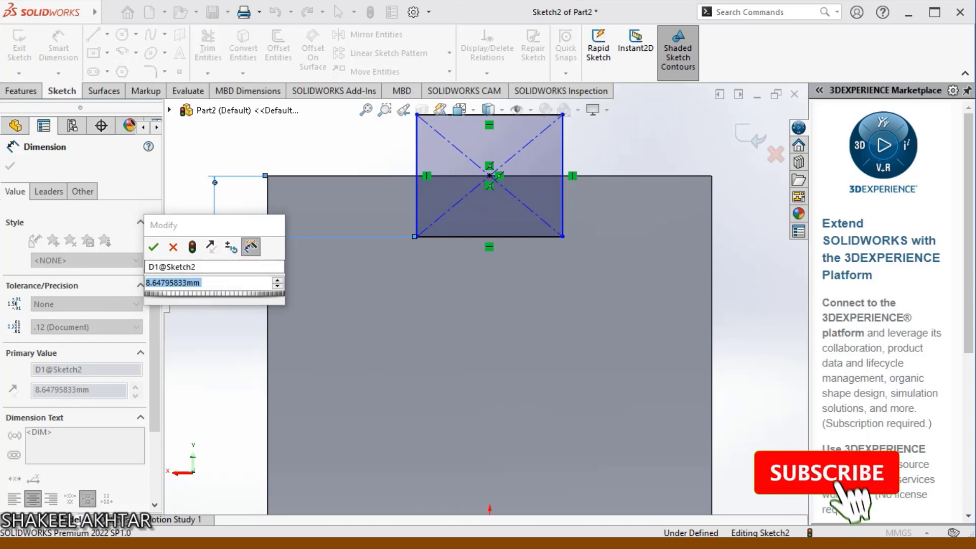
type("12")
key("Return")
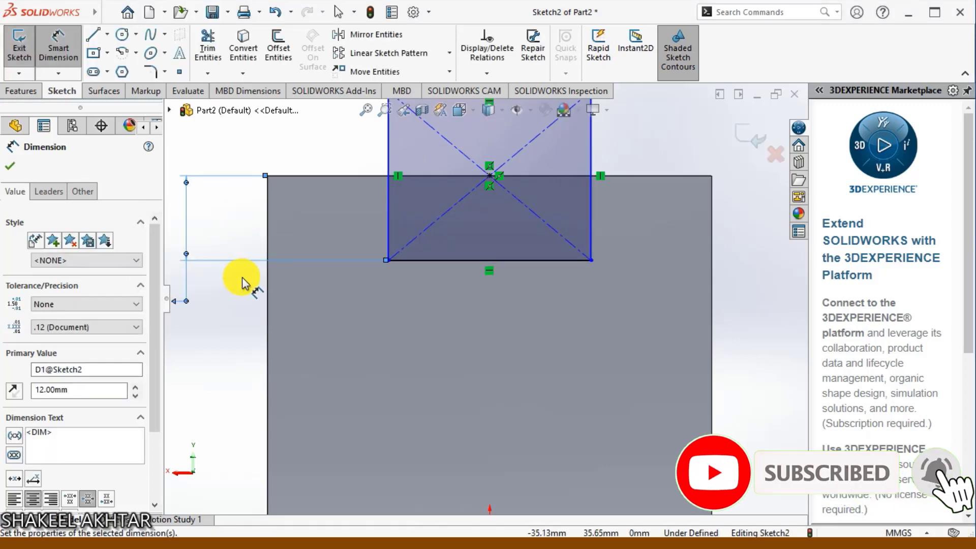
Dimension the rectangle's side 22 mm from the adjacent vertical edge of the back face
left_click(388, 228)
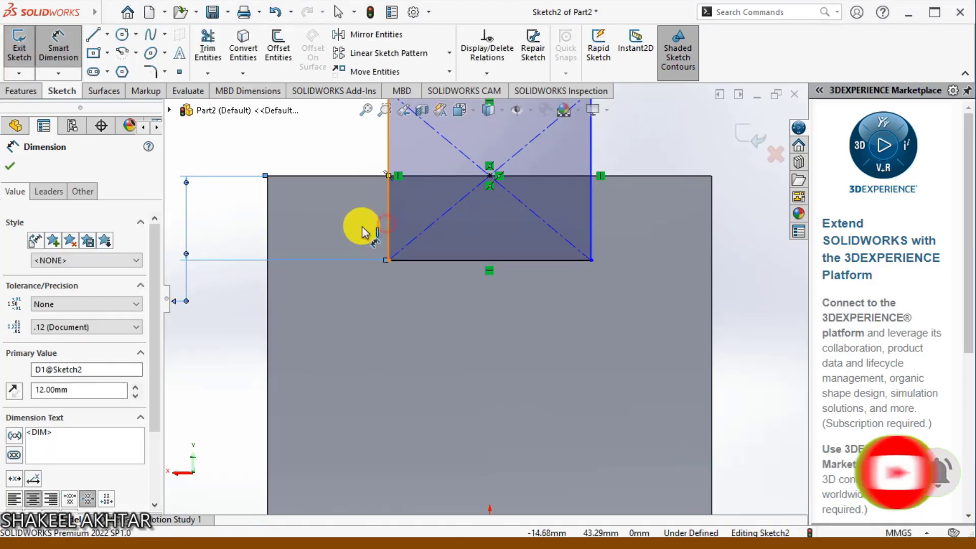
left_click(268, 224)
scroll(297, 122, "down", 2)
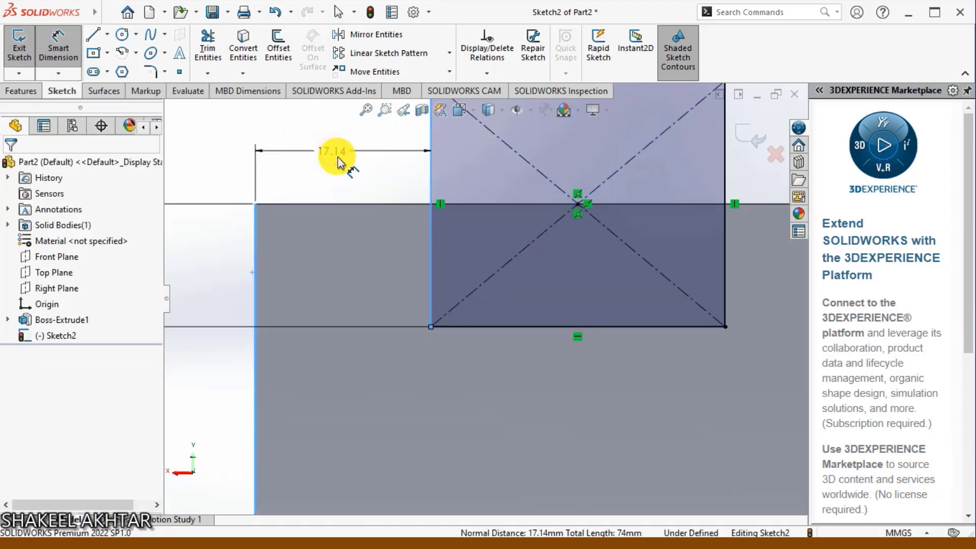
left_click(338, 158)
type("22")
key("Return")
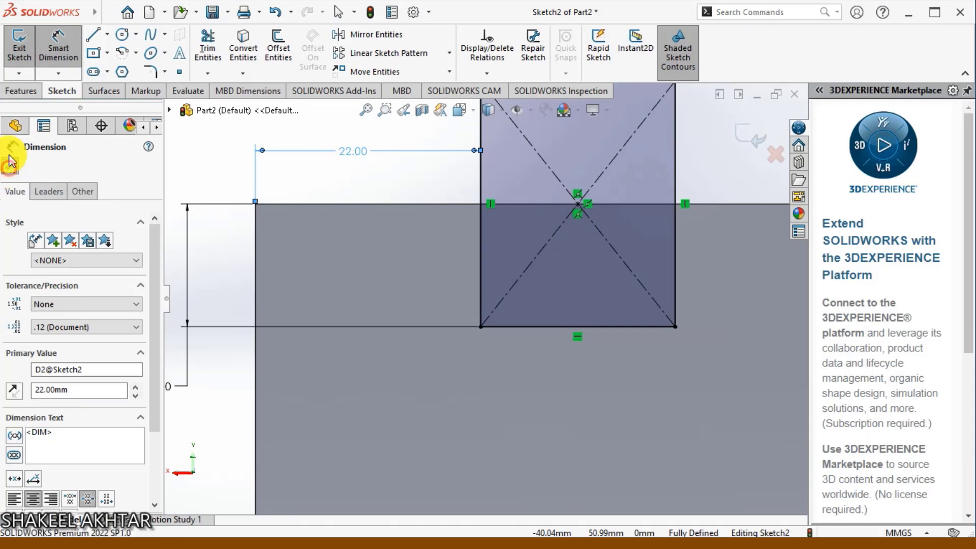
left_click(15, 126)
Cut the rectangle out of the wedge with Extruded Cut using the Through All end condition
left_click(22, 91)
left_click(215, 74)
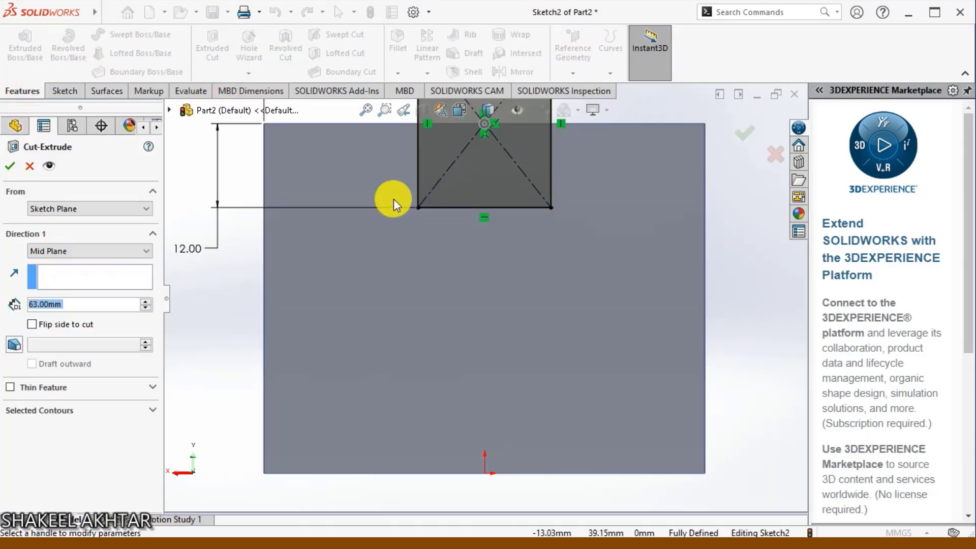
middle_click_drag(388, 200, 432, 217)
scroll(326, 220, "up", 4)
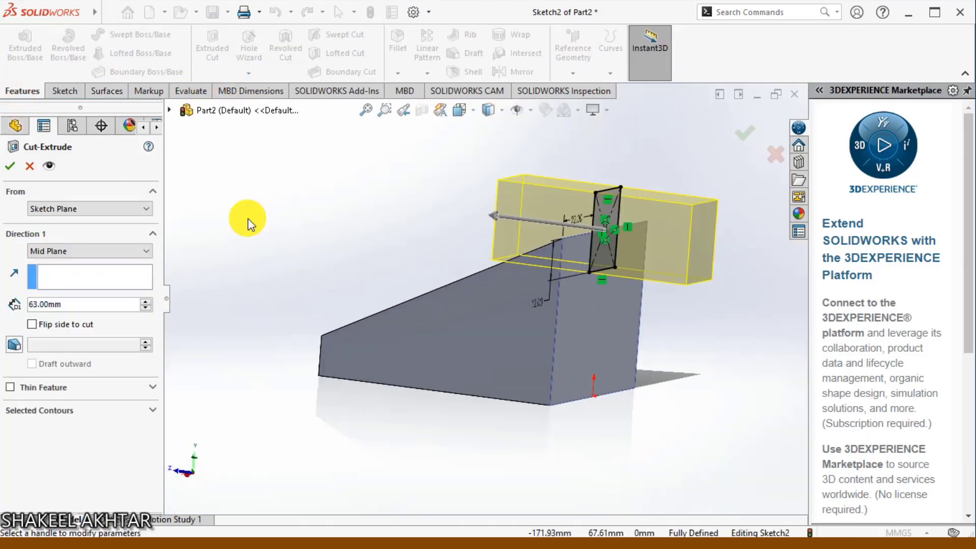
left_click(71, 252)
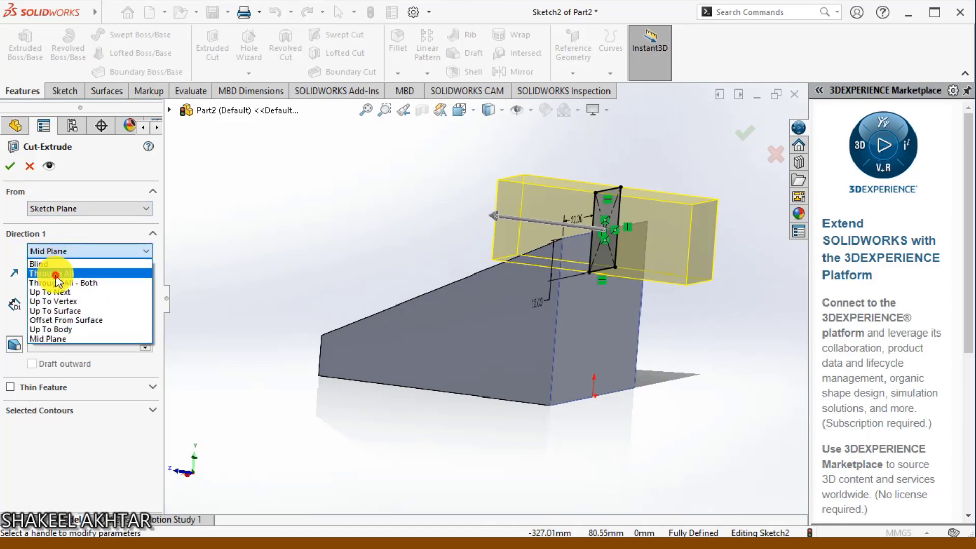
left_click(56, 275)
left_click(10, 166)
Start a new sketch on the wedge's flat underside, viewed normal to it
middle_click_drag(349, 225, 322, 207)
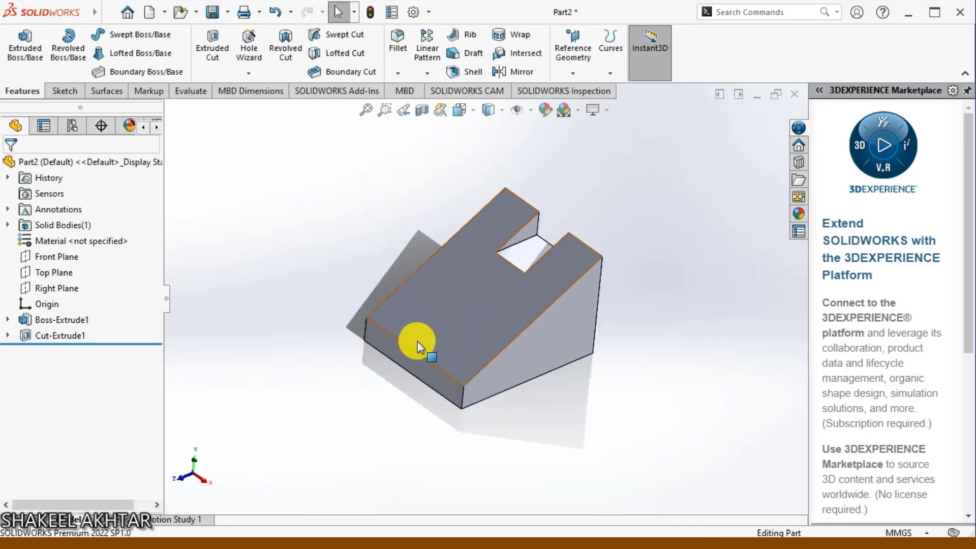
middle_click_drag(417, 340, 451, 349)
left_click(486, 333)
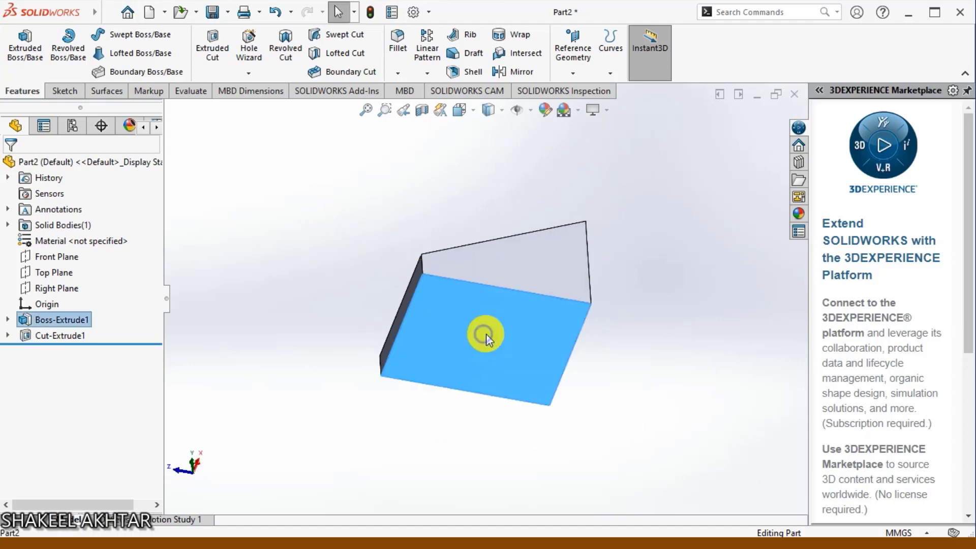
right_click(486, 333)
left_click(580, 267)
right_click(544, 293)
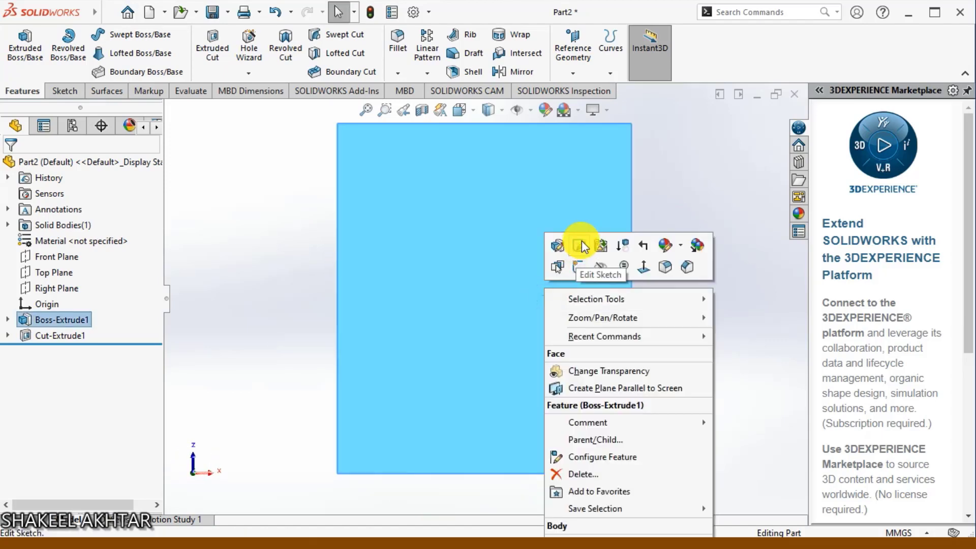
left_click(579, 246)
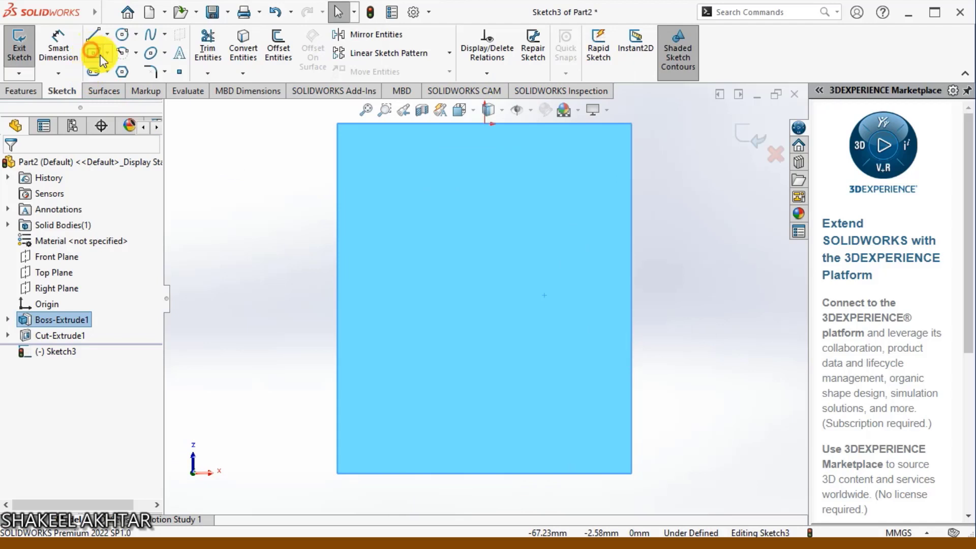
Sketch a center rectangle about 29 by 34 mm on the underside, centred on the midpoint of the face's long side edge
left_click(92, 53)
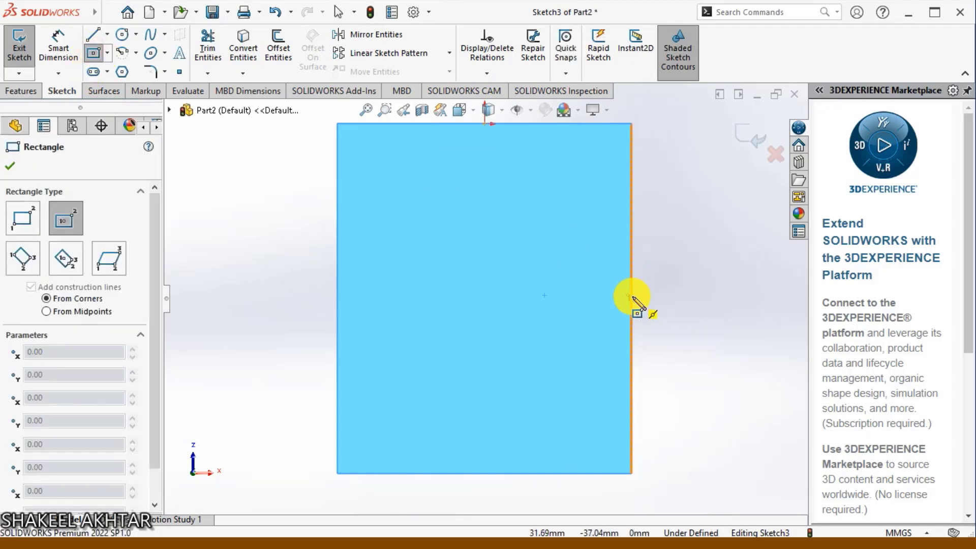
left_click(631, 299)
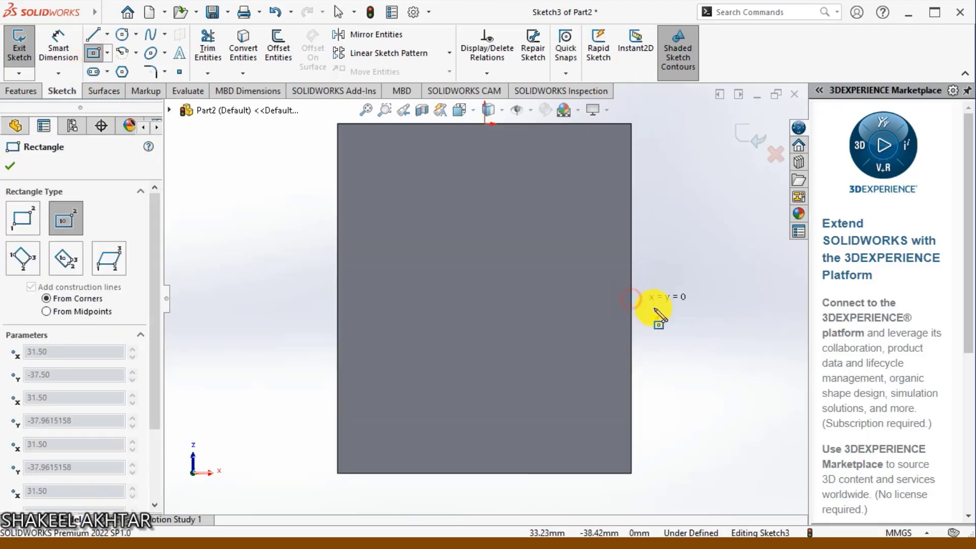
left_click(700, 377)
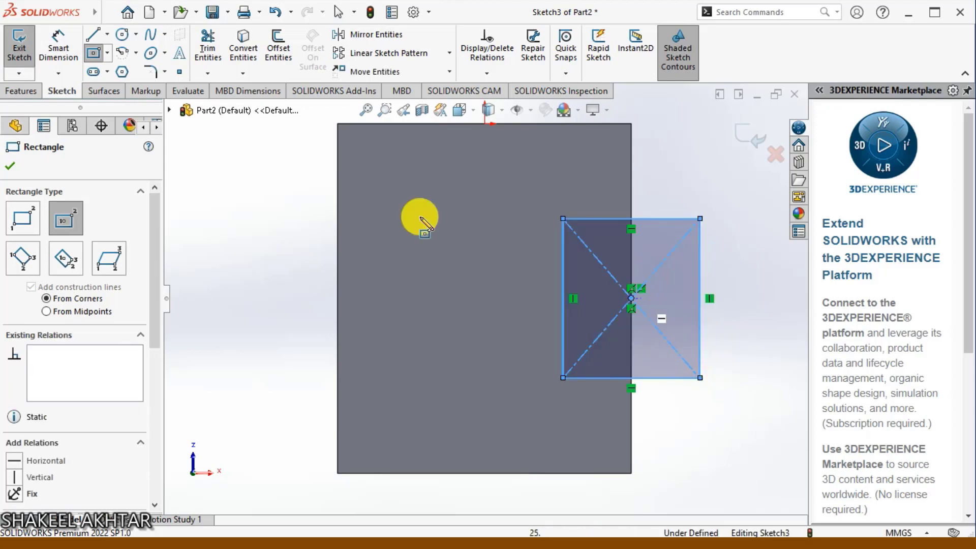
Dimension the rectangle's vertical side lying inside the face 12 mm from the face's adjacent long edge
left_click(59, 42)
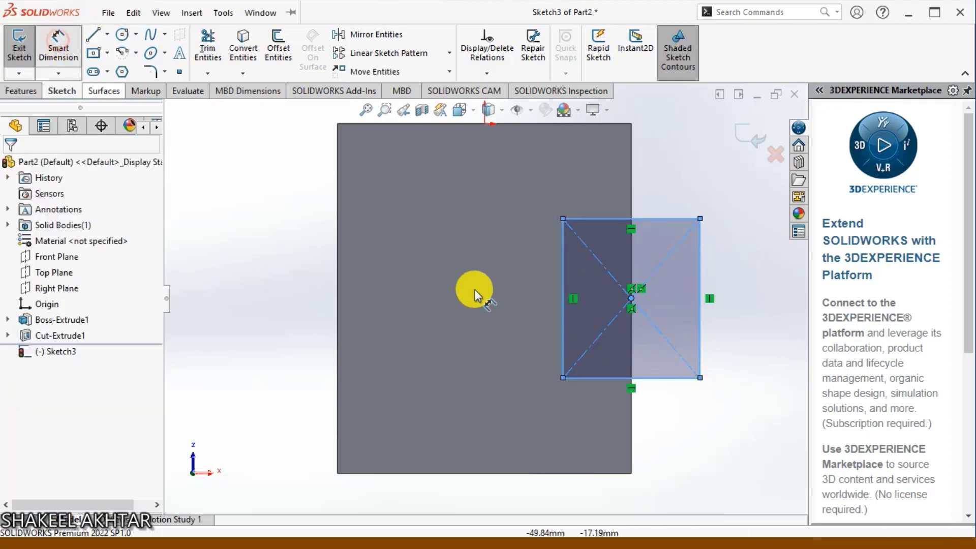
left_click(564, 297)
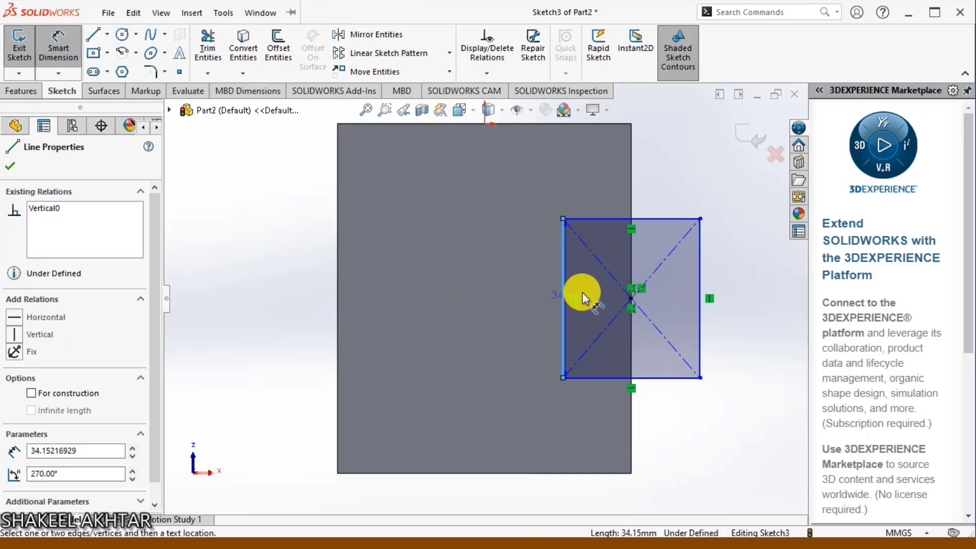
left_click(631, 311)
scroll(653, 168, "down", 3)
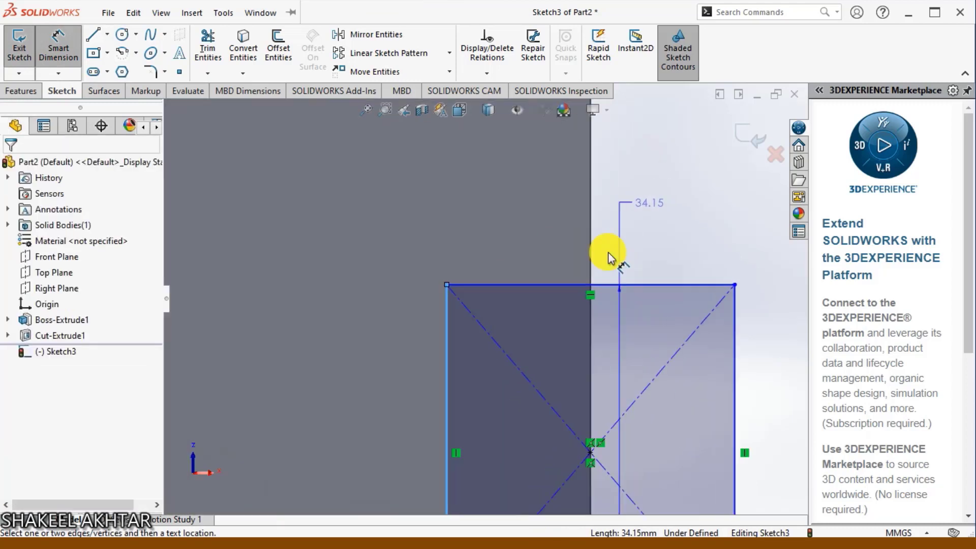
left_click(590, 273)
left_click(525, 228)
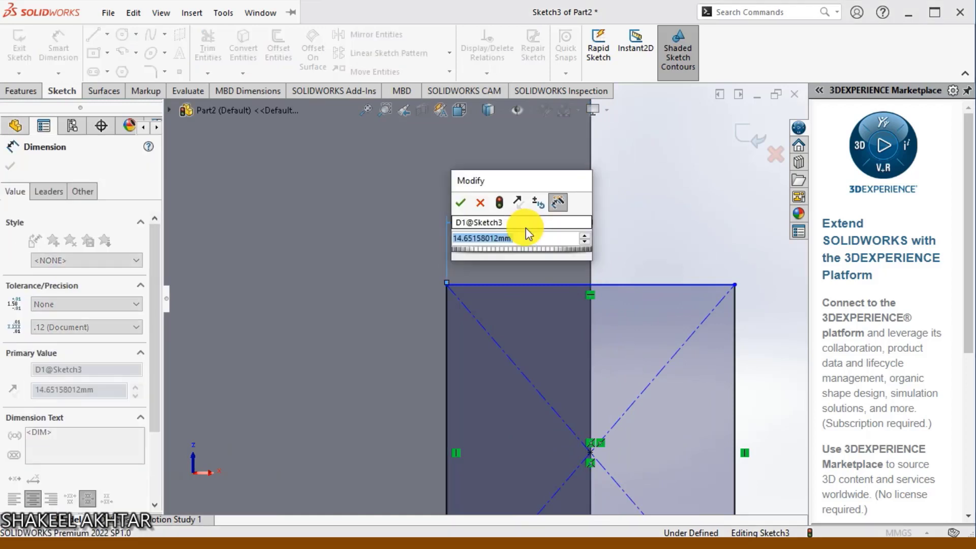
type("12")
key("Return")
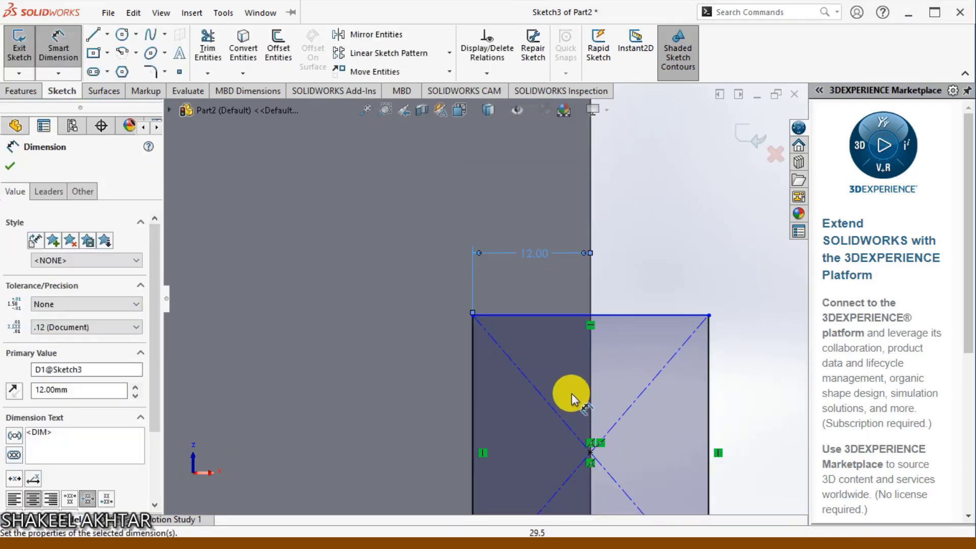
Dimension the rectangle's upper edge 25 mm from the upper edge of the underside face
scroll(499, 364, "up", 3)
scroll(503, 300, "down", 2)
left_click(511, 259)
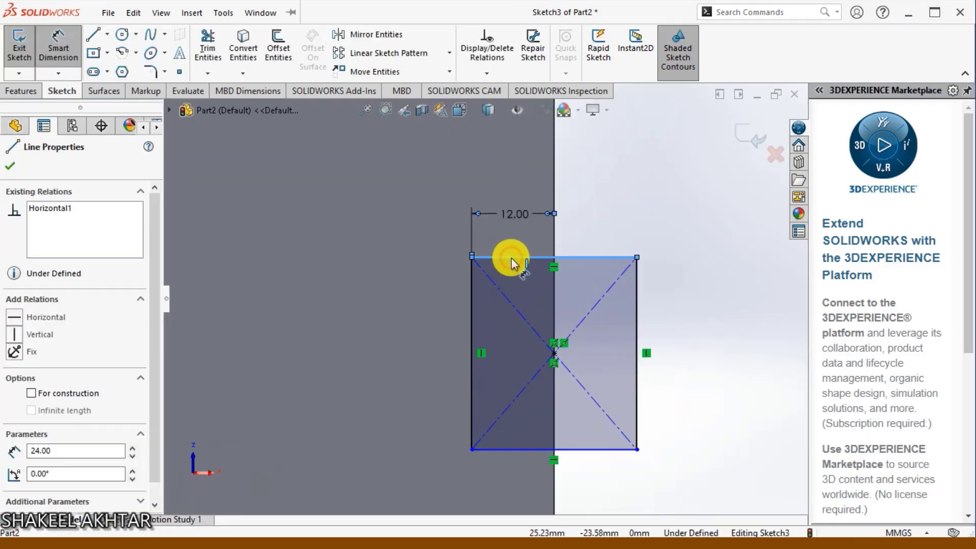
scroll(511, 258, "up", 2)
left_click(510, 179)
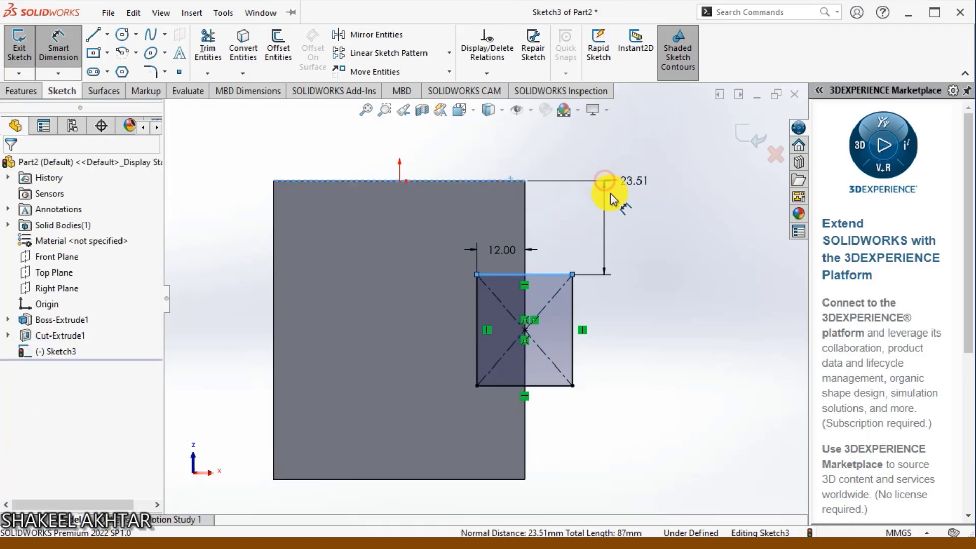
left_click(612, 199)
type("25")
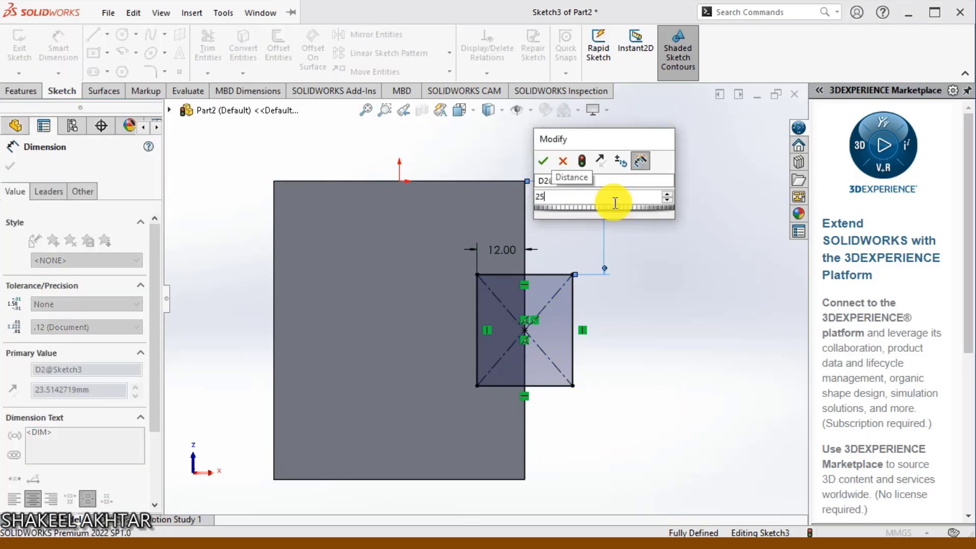
key("Return")
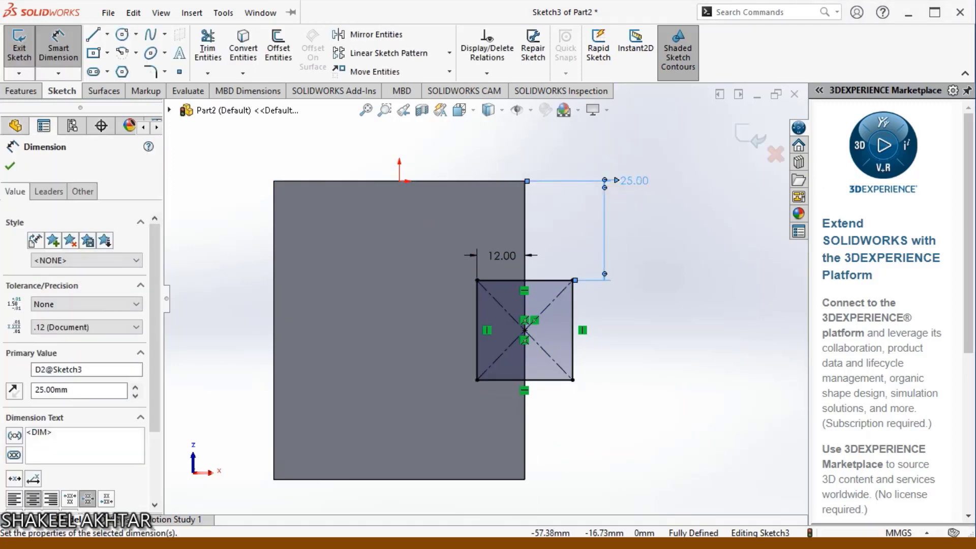
left_click(10, 169)
Cut the rectangle through the wedge with Extruded Cut using the Through All end condition
left_click(20, 91)
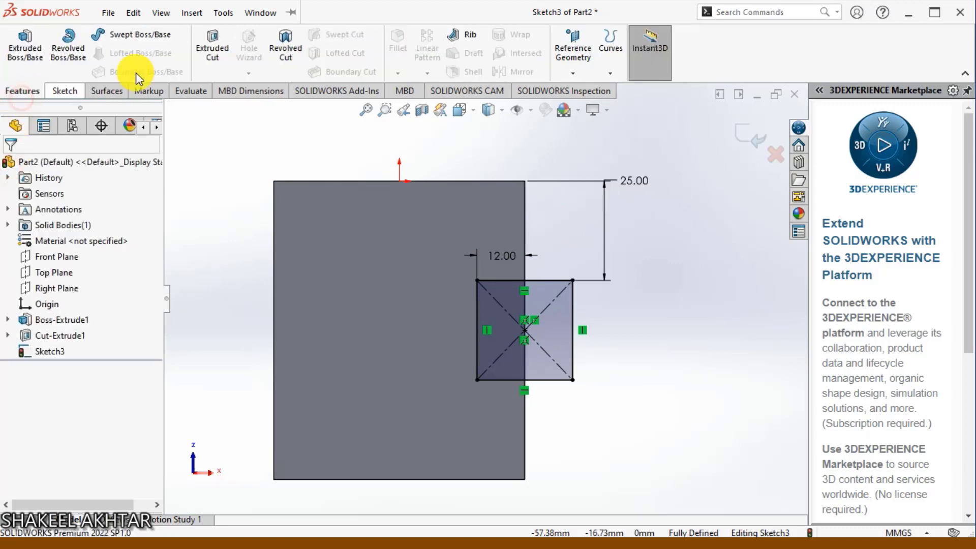
left_click(210, 54)
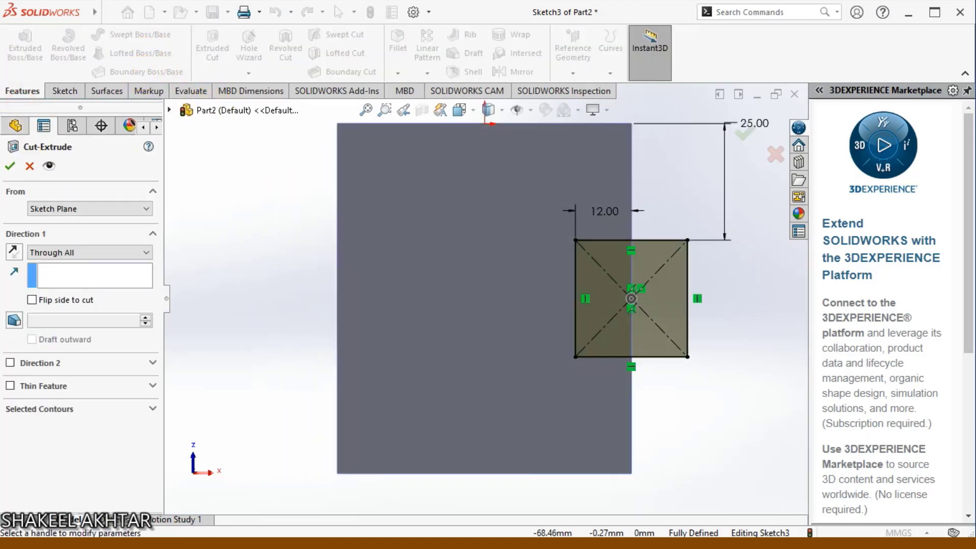
left_click(10, 166)
middle_click_drag(567, 279, 543, 335)
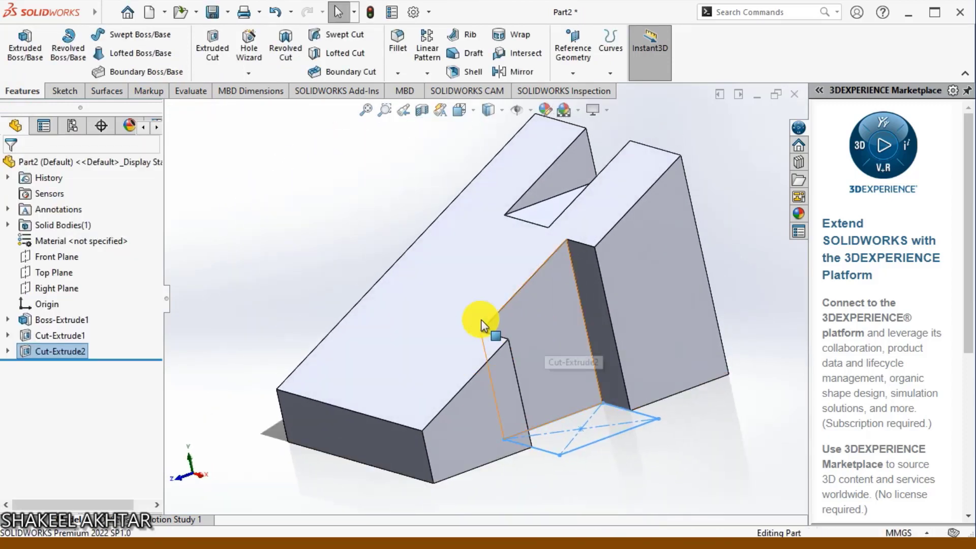
key("Escape")
Start a new sketch on the Right Plane, viewed normal to it
right_click(64, 289)
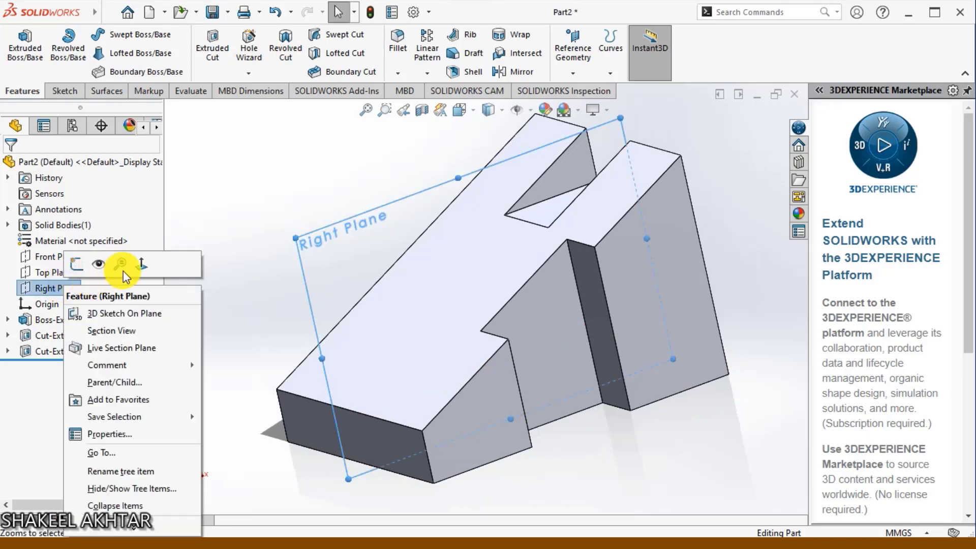
left_click(122, 269)
right_click(39, 288)
left_click(51, 274)
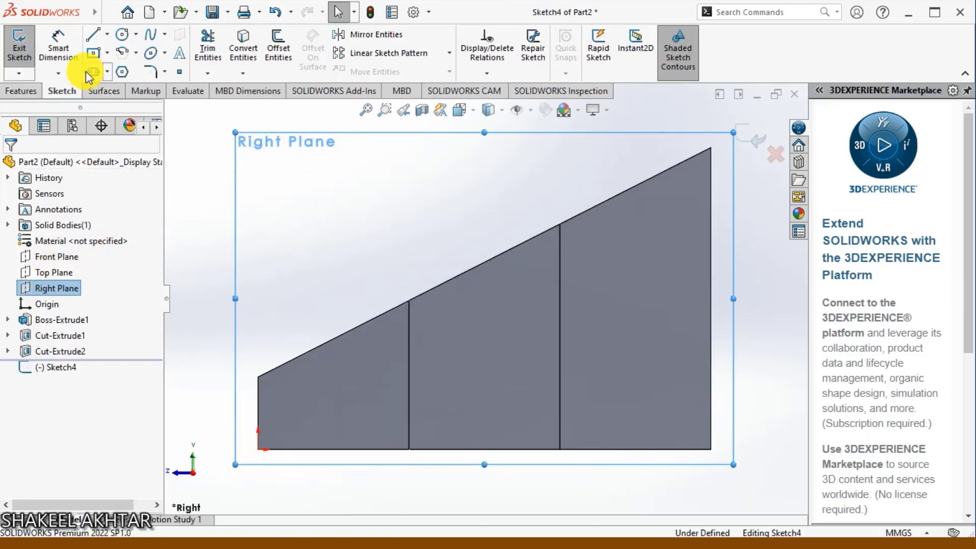
Sketch a closed triangle on the wedge's sloped edge with a horizontal upper side and a steep front side about 16 mm long
left_click(92, 36)
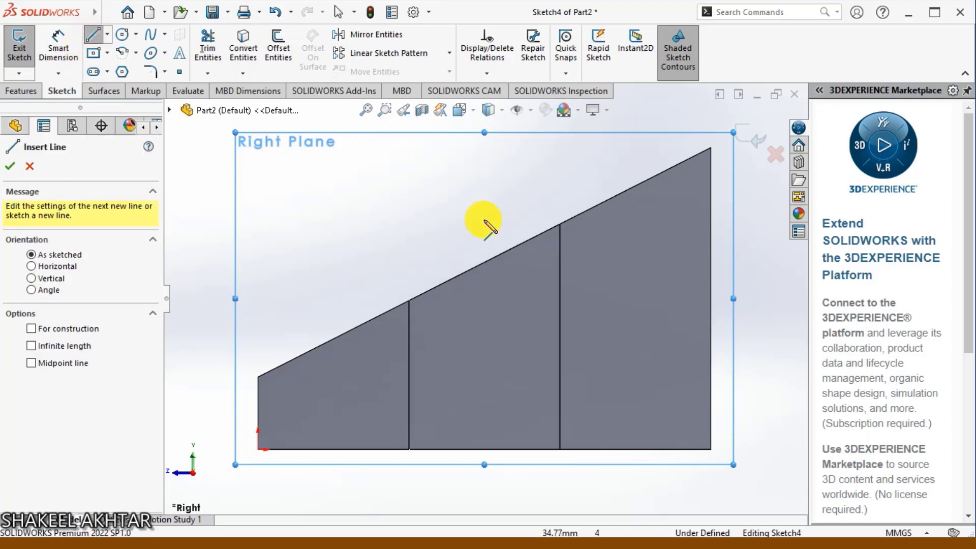
left_click(513, 248)
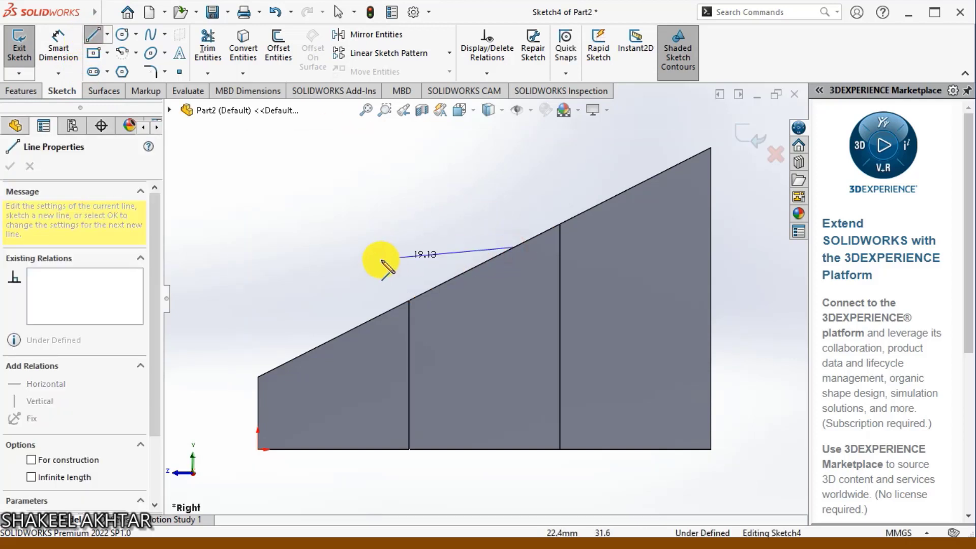
left_click(333, 247)
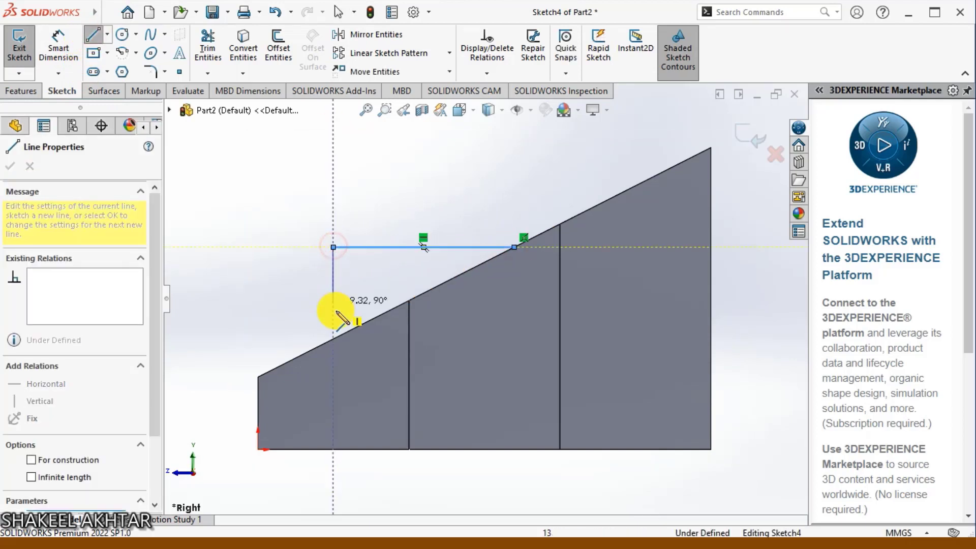
left_click(320, 346)
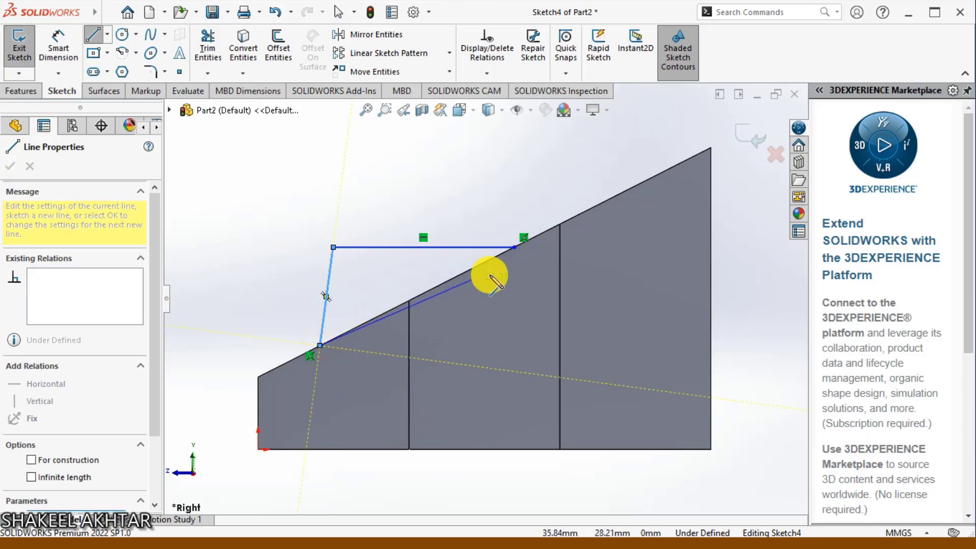
left_click(514, 247)
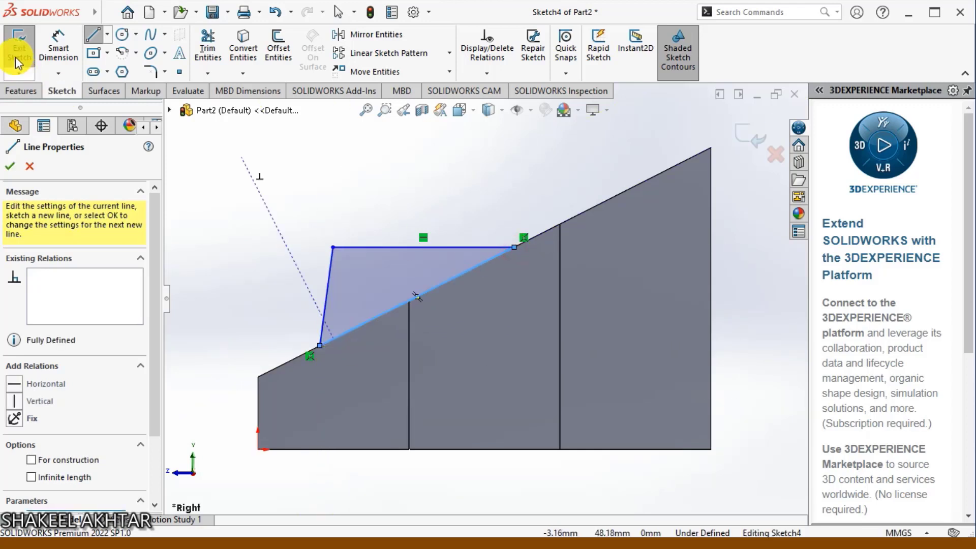
left_click(93, 34)
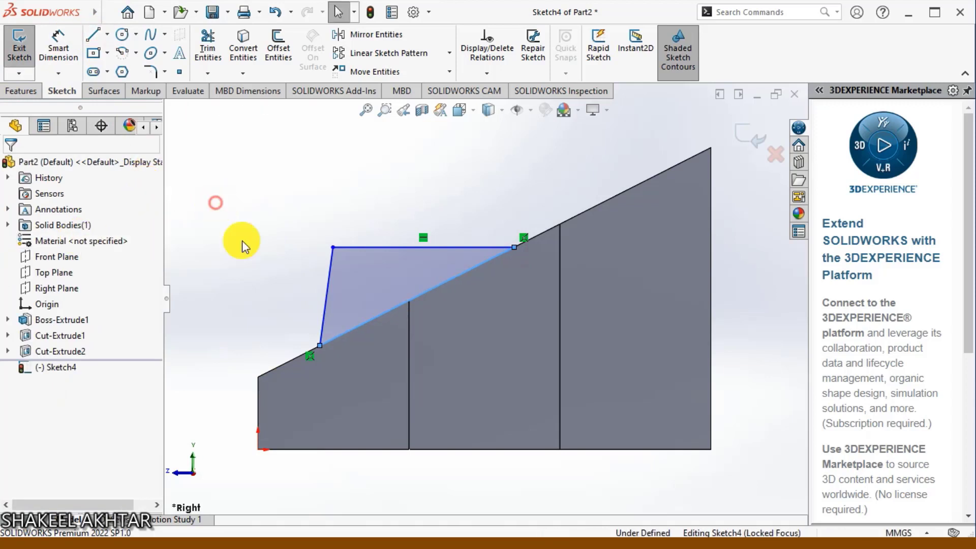
Apply a Vertical relation to the triangle's steep front side
left_click(327, 309)
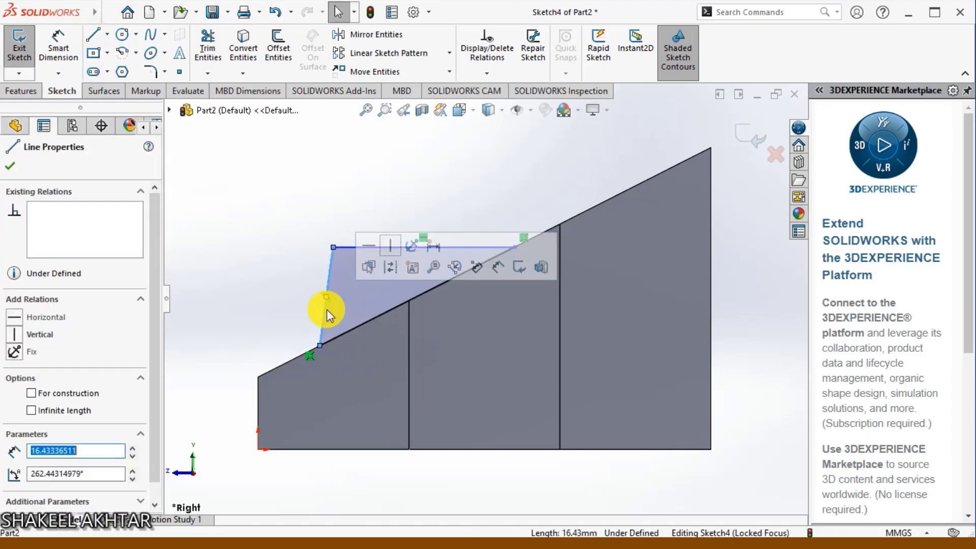
left_click(357, 230)
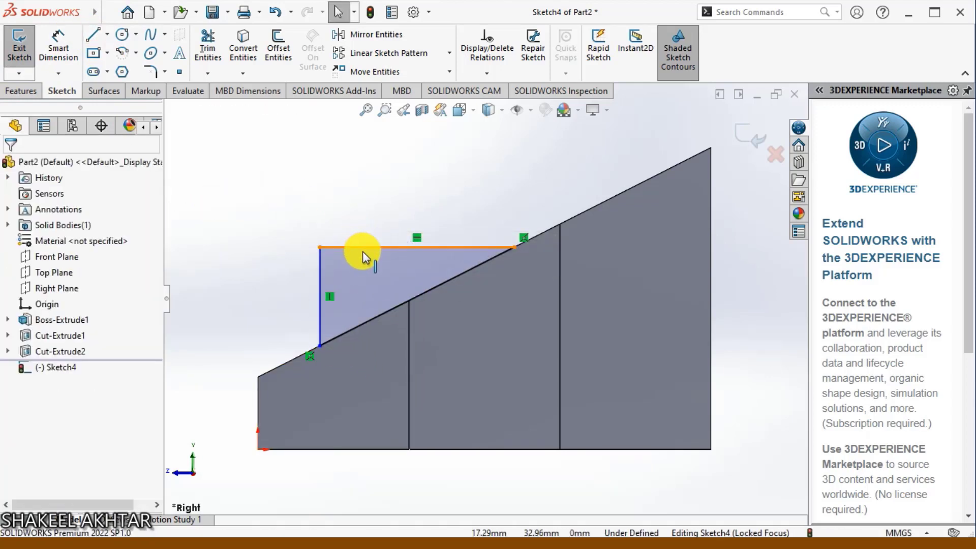
left_click(365, 248)
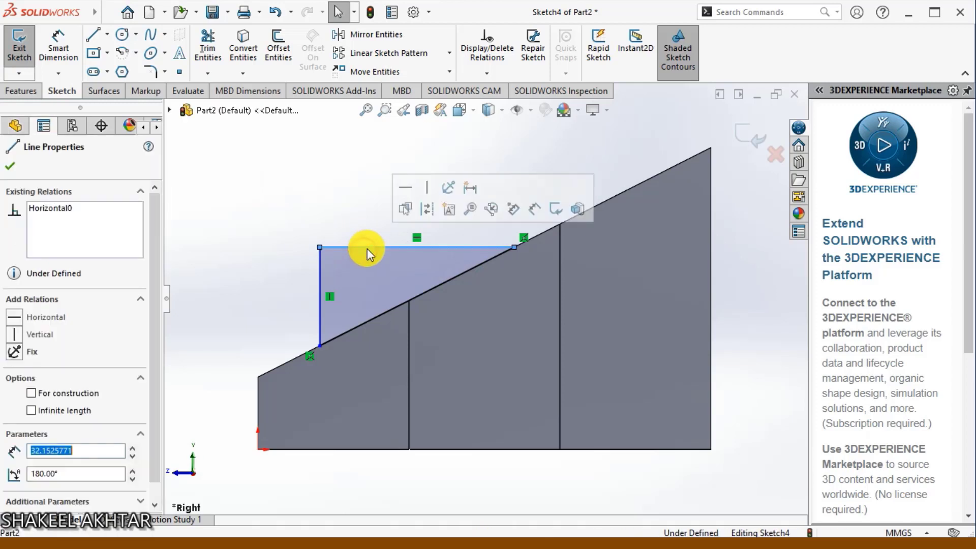
left_click(353, 171)
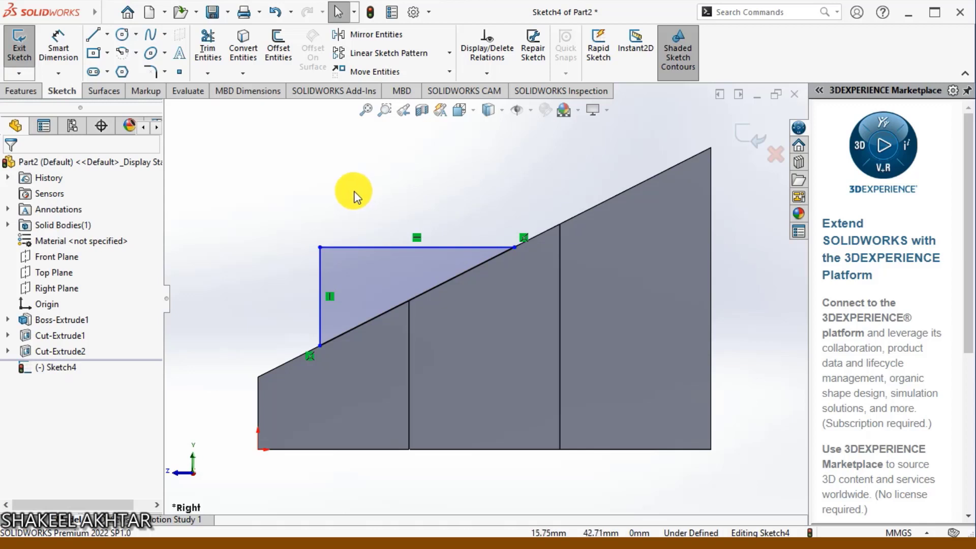
Dimension the triangle's vertical side as 16 mm
left_click(63, 45)
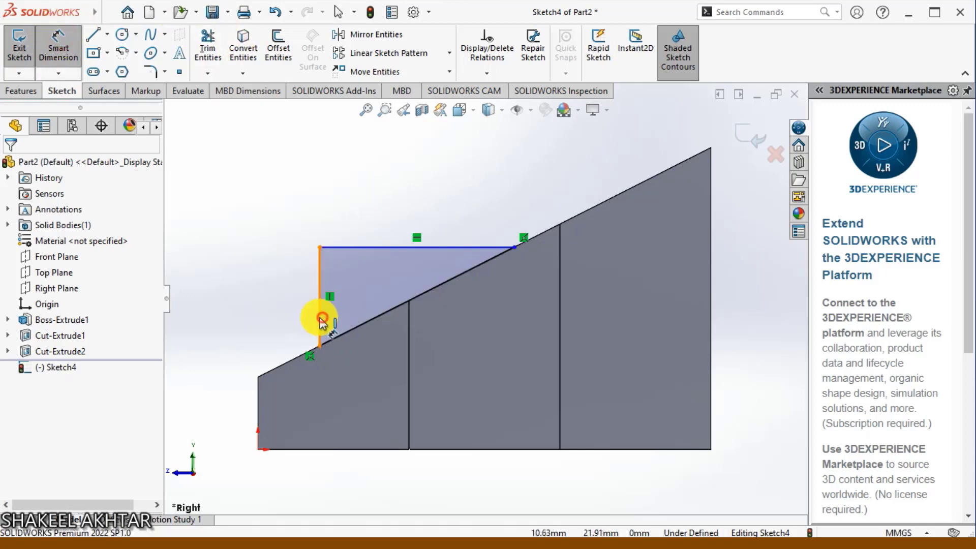
left_click(321, 320)
left_click(276, 325)
type("1")
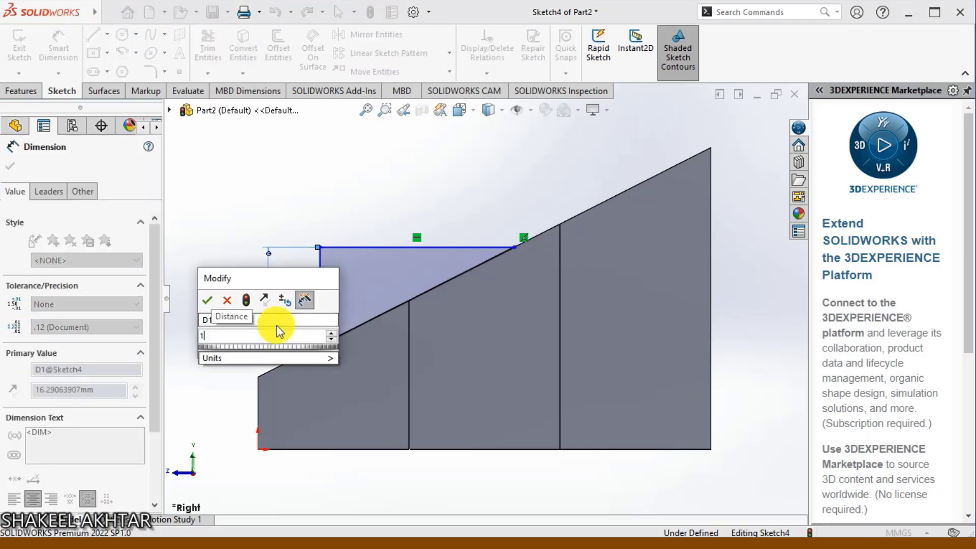
type("6")
key("Return")
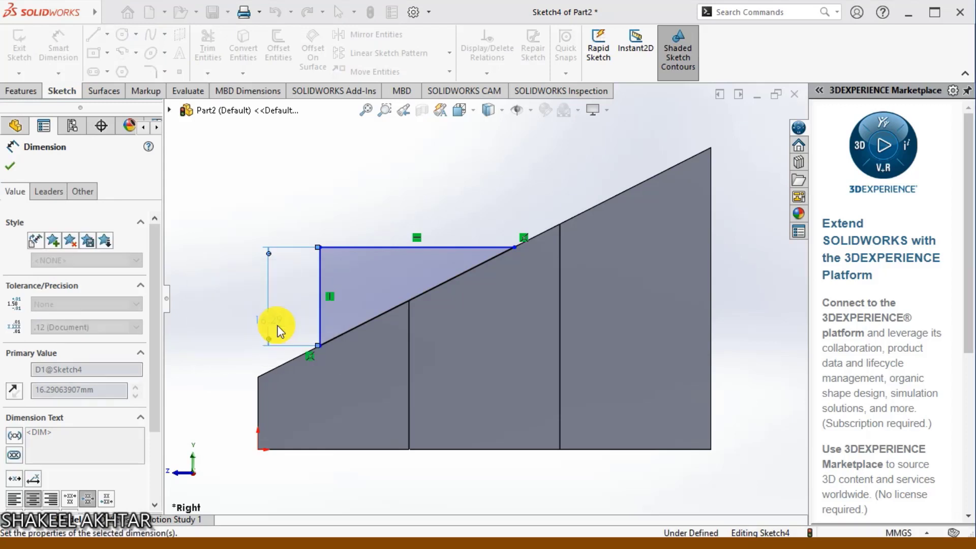
Try to dimension the length of the triangle's horizontal upper side
left_click(457, 248)
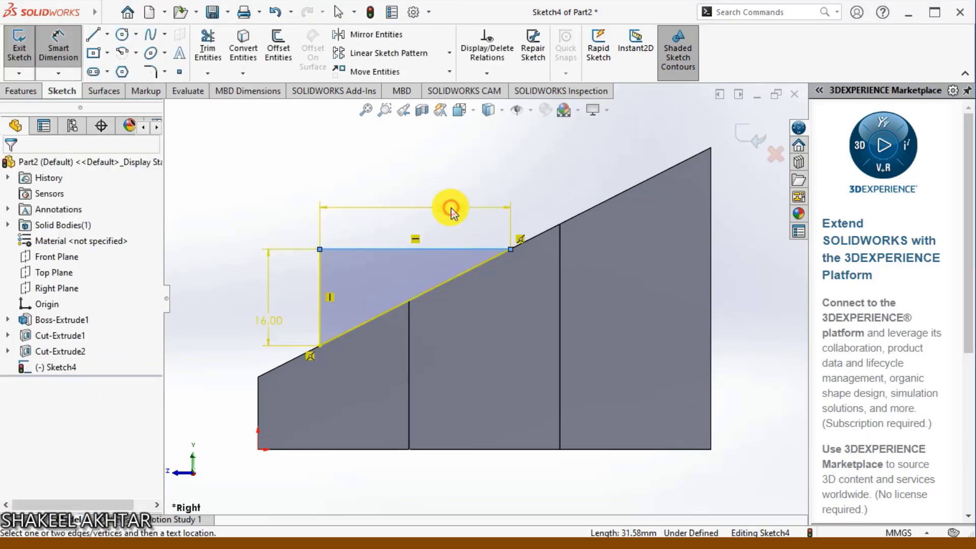
left_click(450, 207)
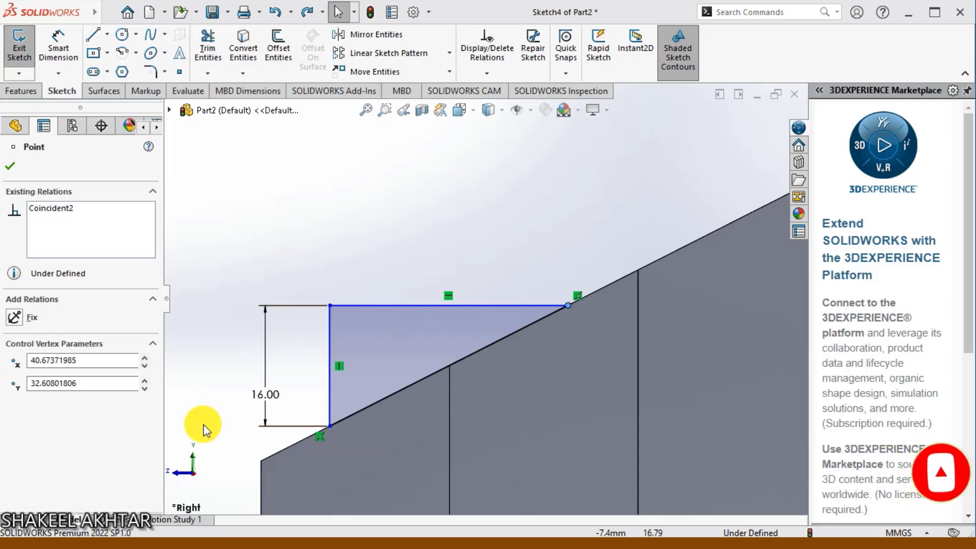
Dimension the horizontal distance from the wedge's front vertical edge to the triangle's vertical side as 12 mm
left_click(58, 48)
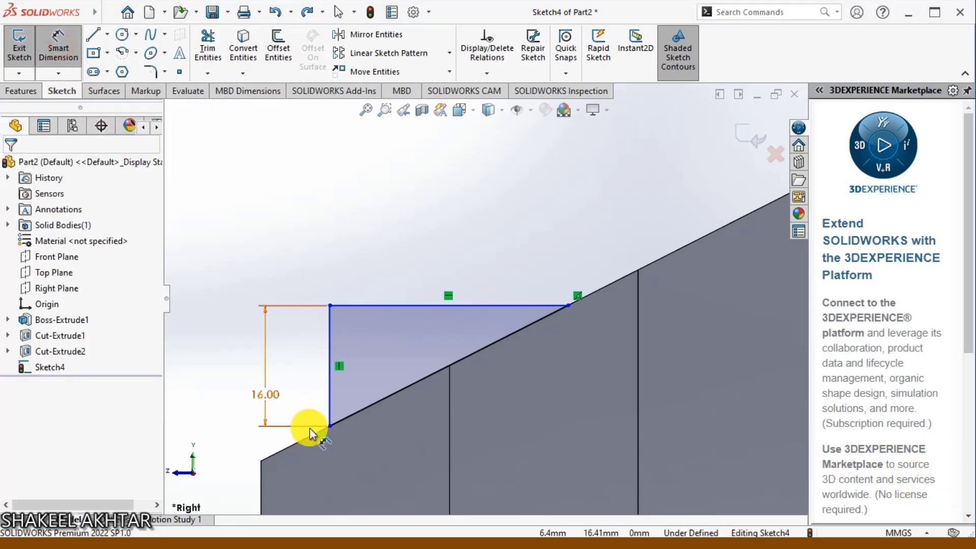
left_click(329, 412)
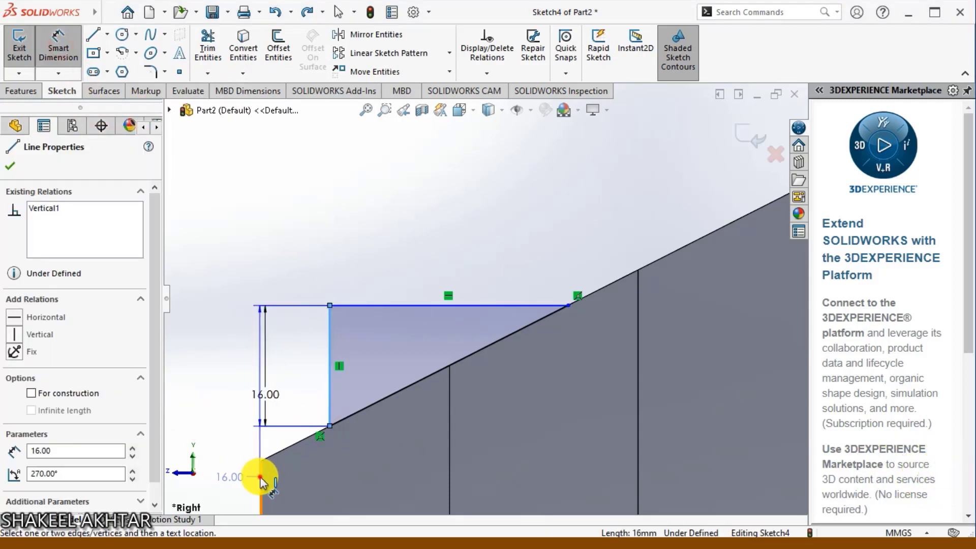
left_click(260, 478)
left_click(316, 262)
type("12")
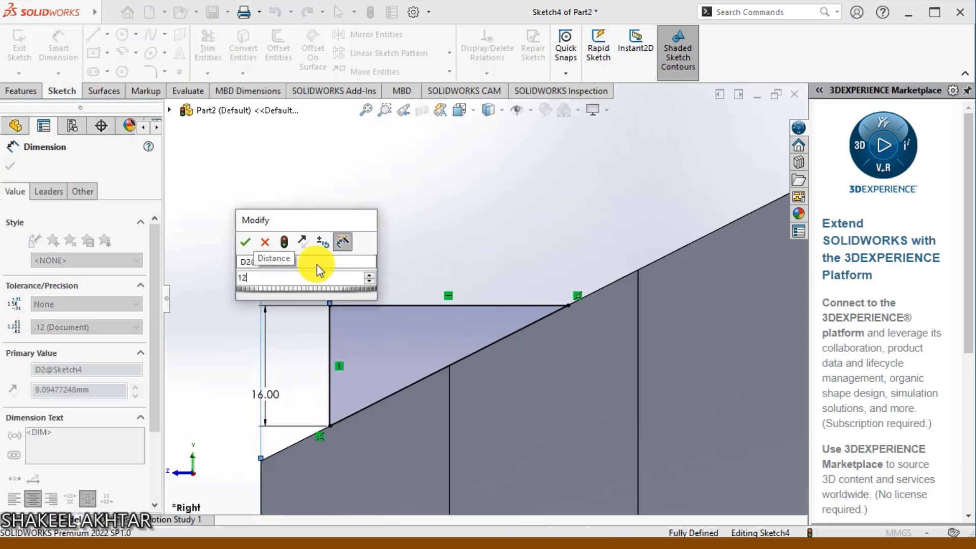
key("Return")
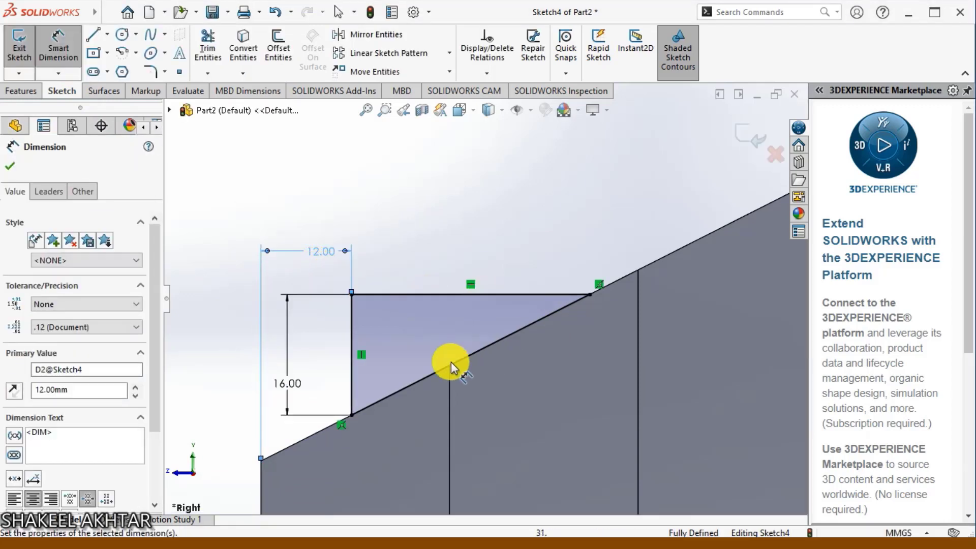
left_click(16, 168)
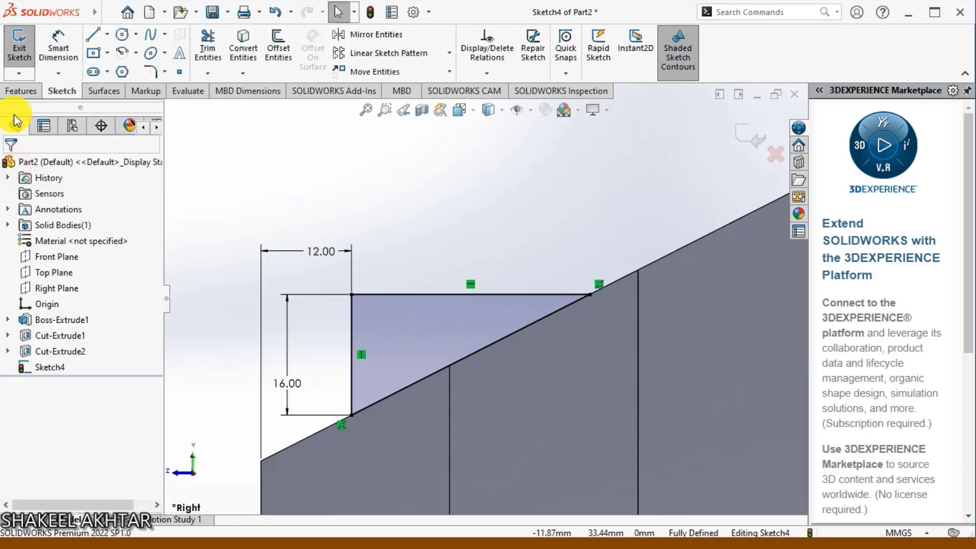
Extrude the triangle sketch as a boss, Mid Plane, with a total depth of 25 mm, merged with the wedge
left_click(21, 93)
left_click(22, 47)
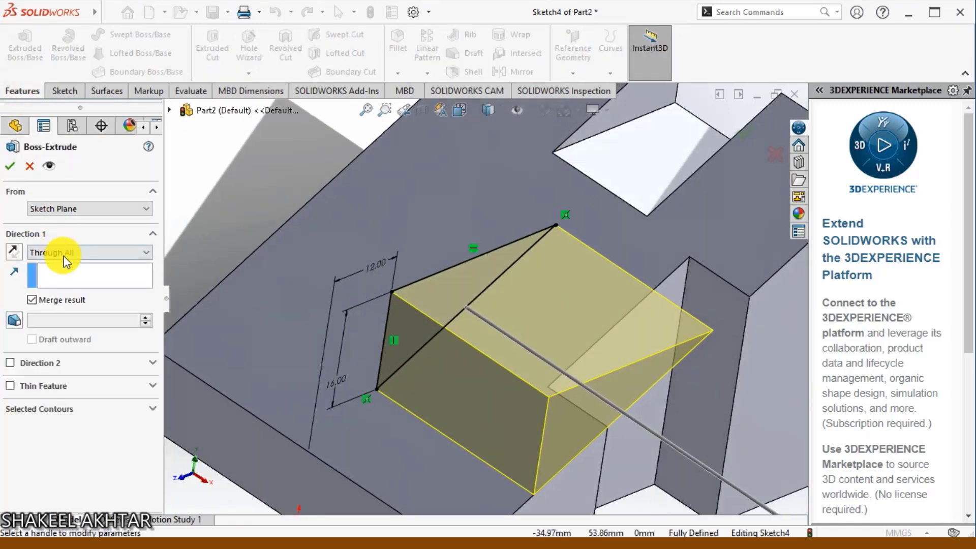
left_click(68, 254)
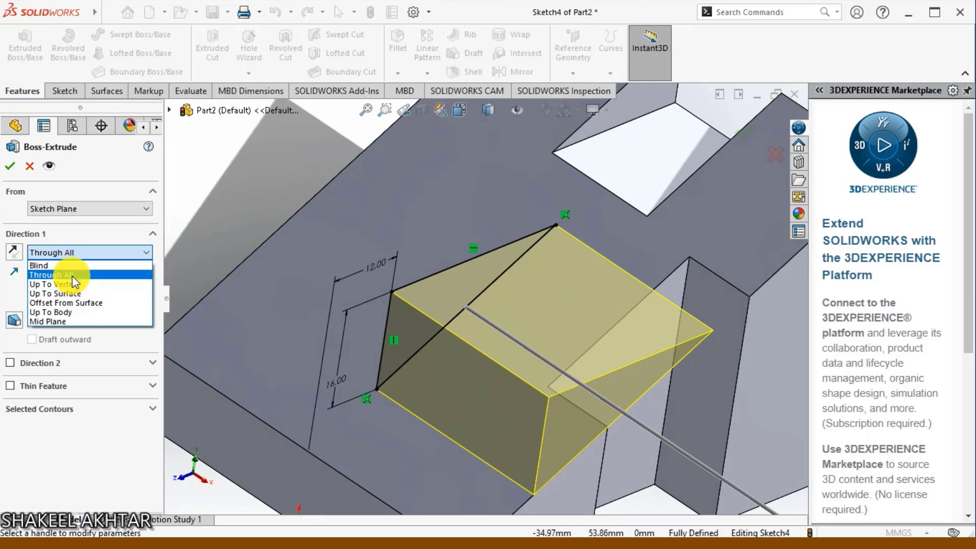
left_click(71, 321)
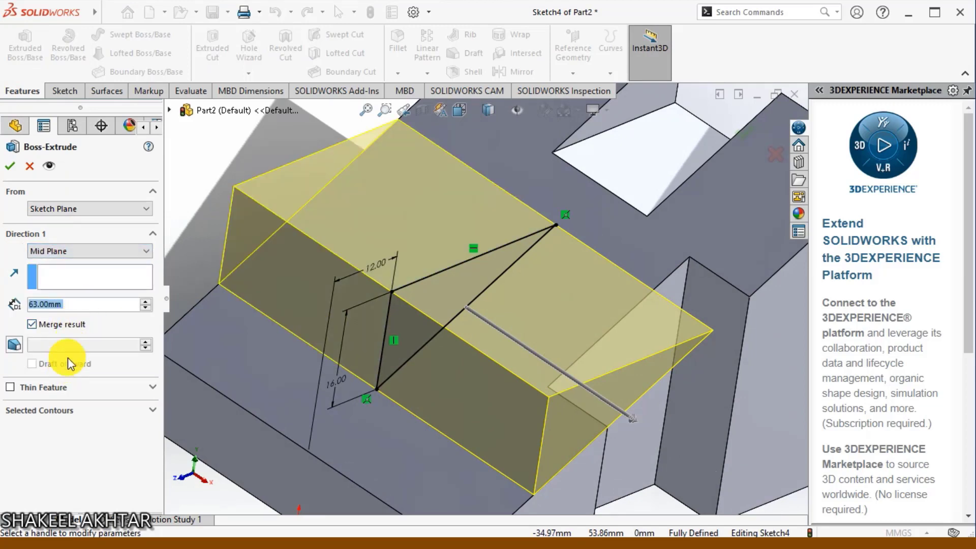
type("25")
key("Return")
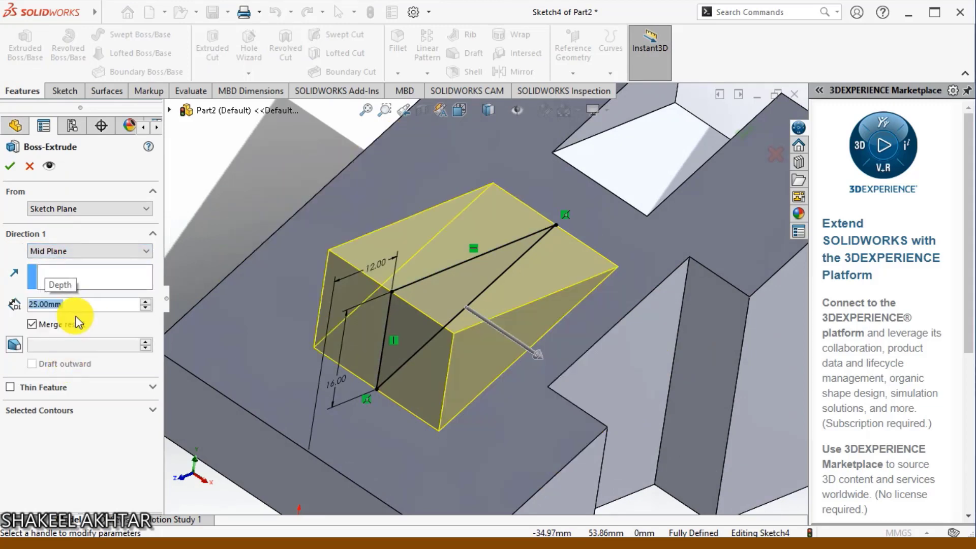
key("Return")
Inspect the finished block from several angles and set it to the isometric view
scroll(554, 310, "up", 3)
middle_click_drag(551, 309, 255, 206)
middle_click_drag(316, 361, 322, 329)
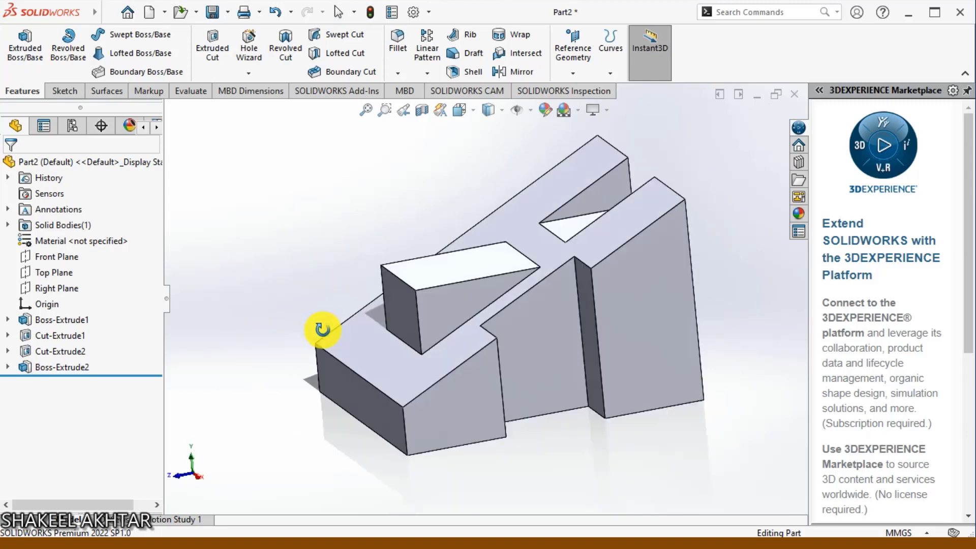
left_click(459, 109)
left_click(324, 303)
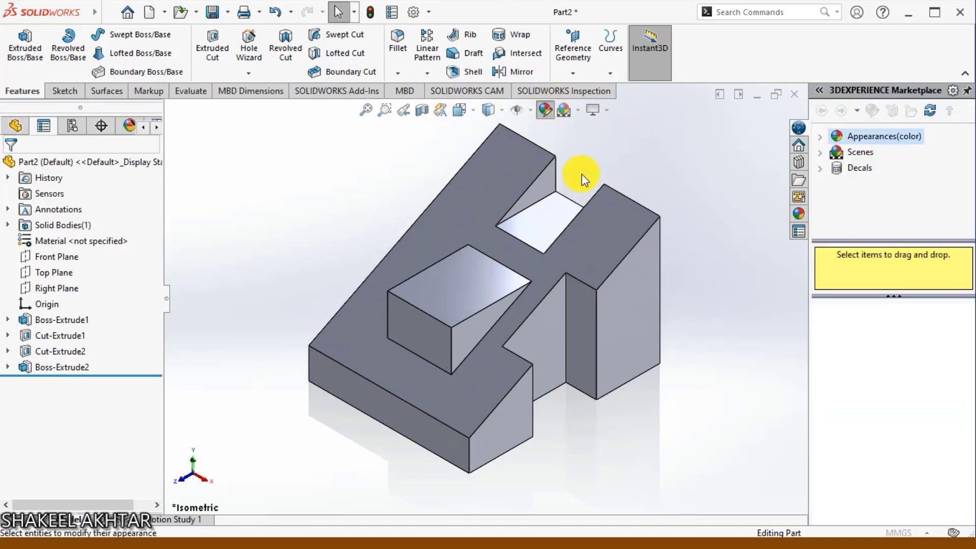
Open the Car category of the Painted appearances and locate the siena paint
left_click(820, 136)
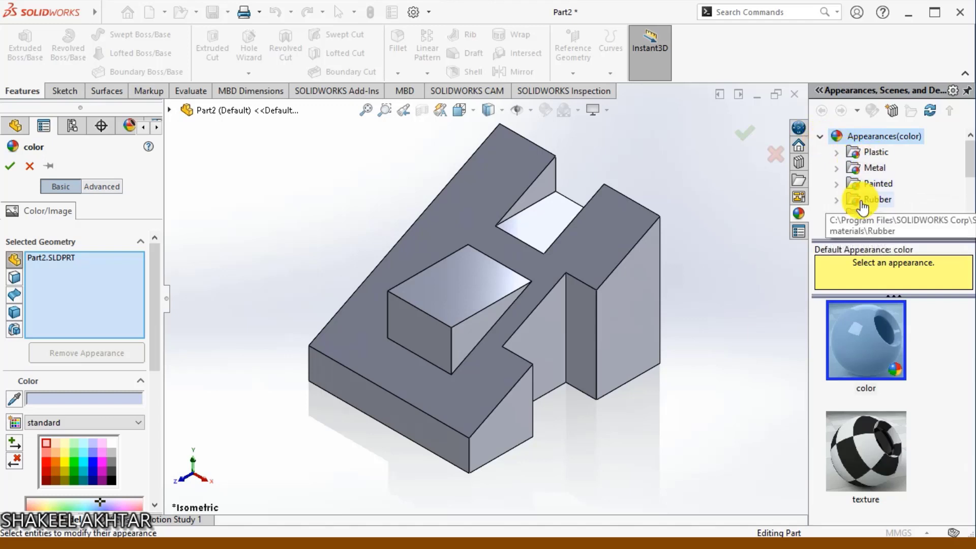
scroll(869, 198, "down", 3)
scroll(869, 196, "up", 2)
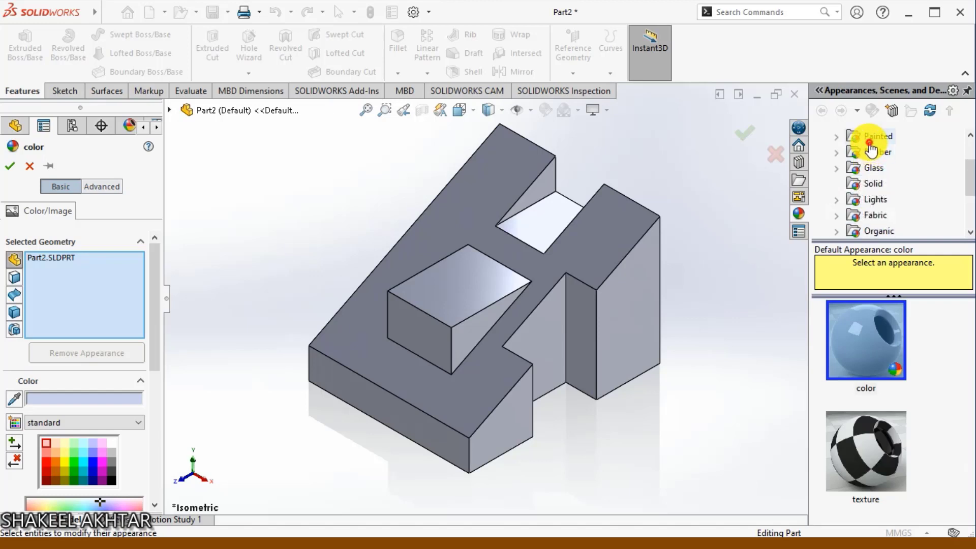
left_click(875, 135)
double_click(870, 137)
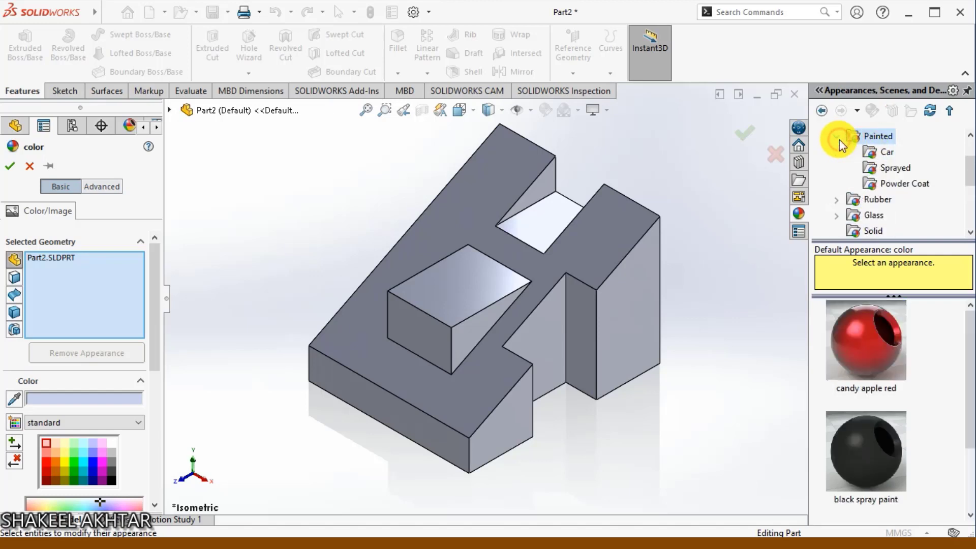
left_click(871, 151)
scroll(854, 421, "down", 3)
scroll(855, 422, "down", 5)
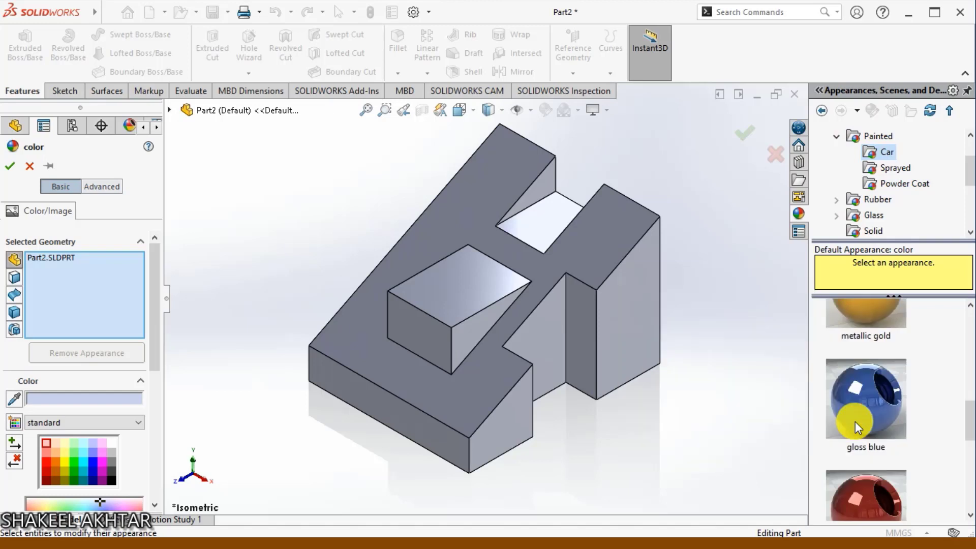
mouse_move(854, 422)
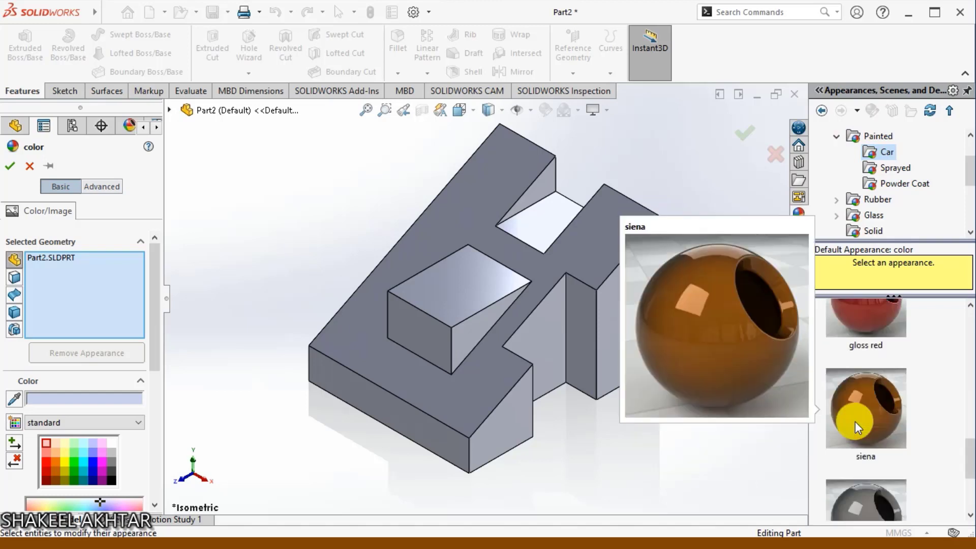
Apply the siena car paint to the whole part and accept the appearance
left_click_drag(859, 418, 596, 261)
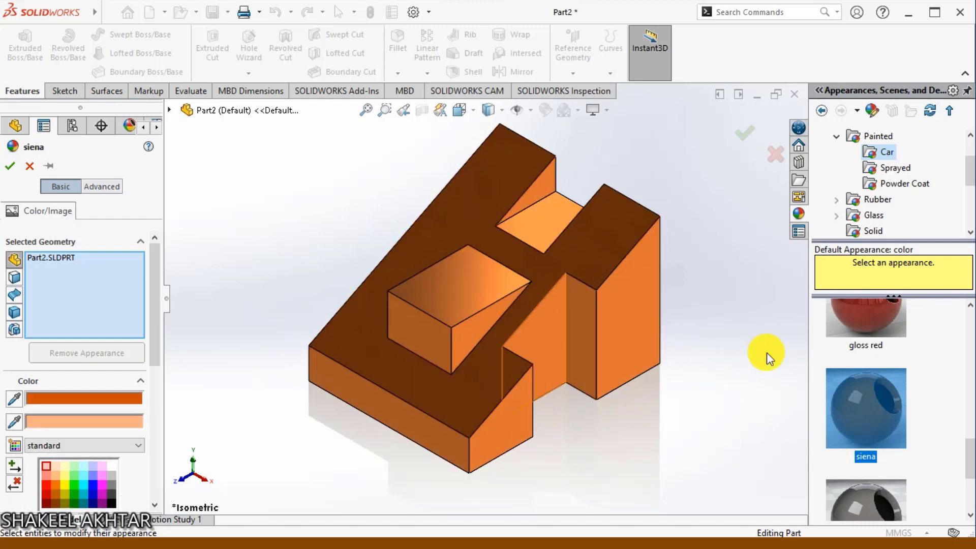
scroll(831, 367, "up", 2)
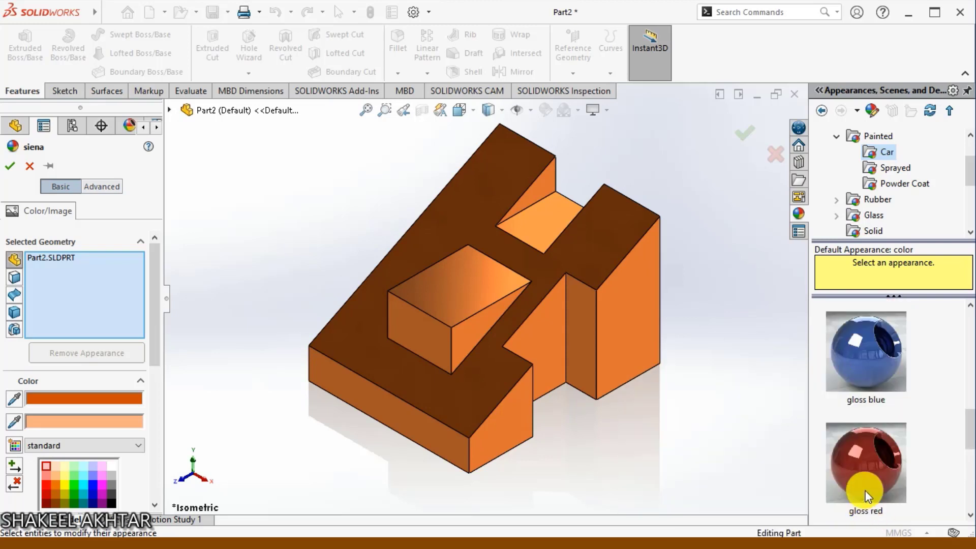
scroll(865, 491, "down", 2)
scroll(865, 400, "up", 1)
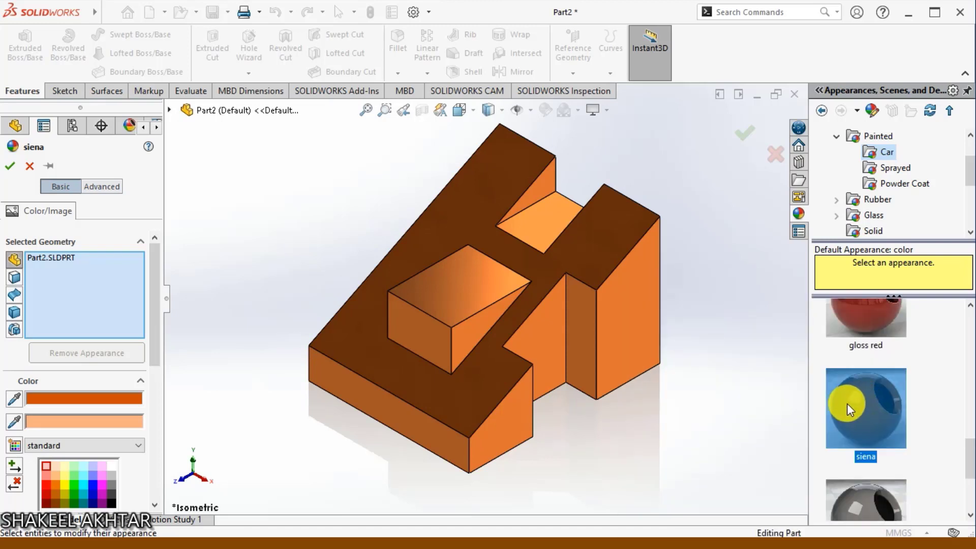
mouse_move(846, 404)
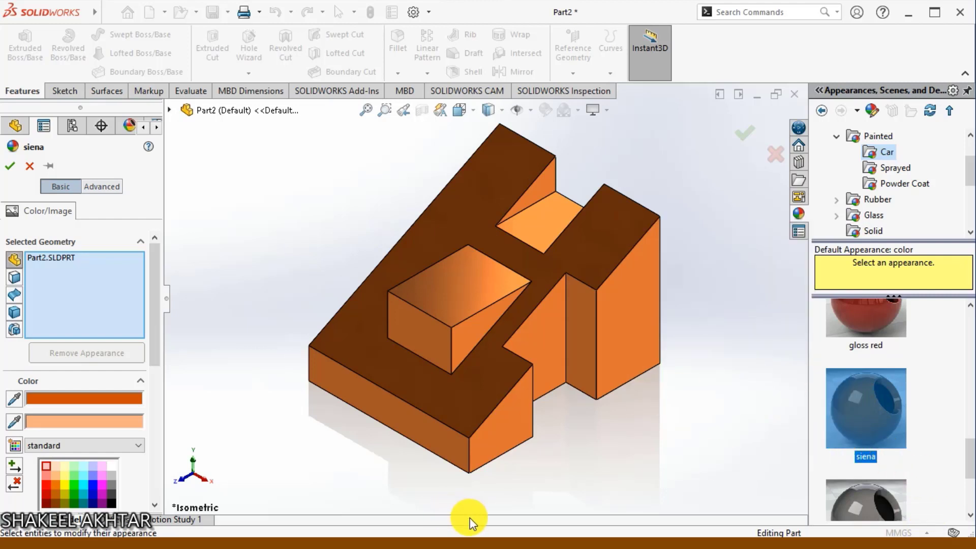
left_click(9, 166)
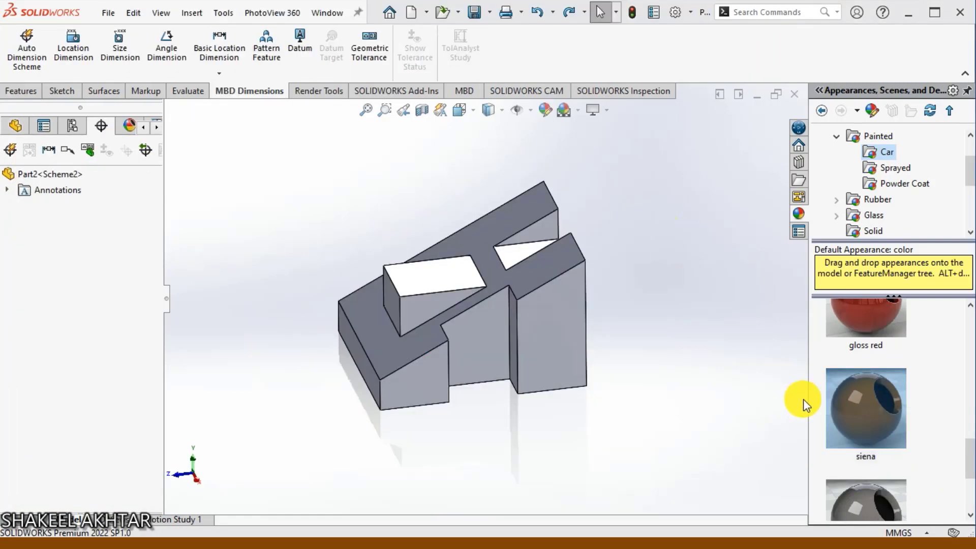
Reapply the siena appearance to the block by way of its tall side face
left_click_drag(858, 423, 551, 314)
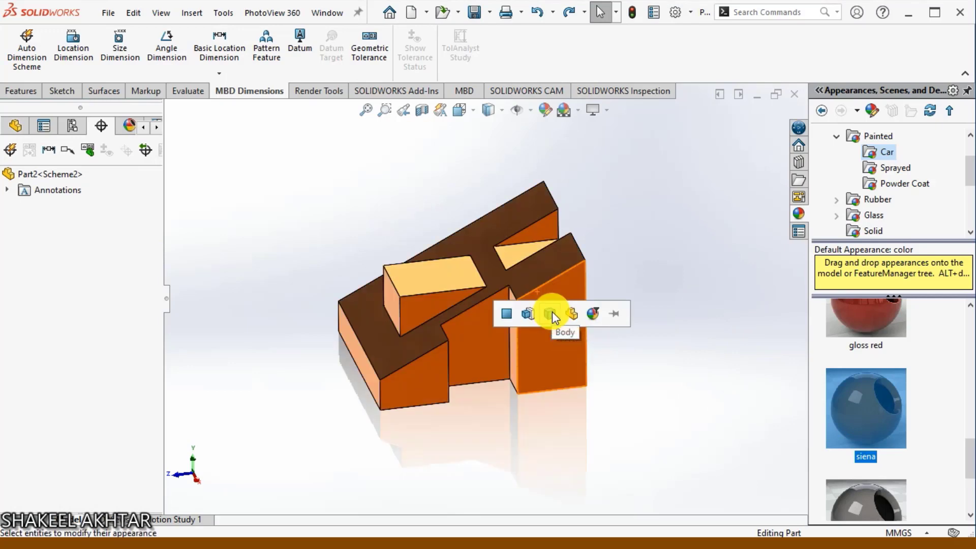